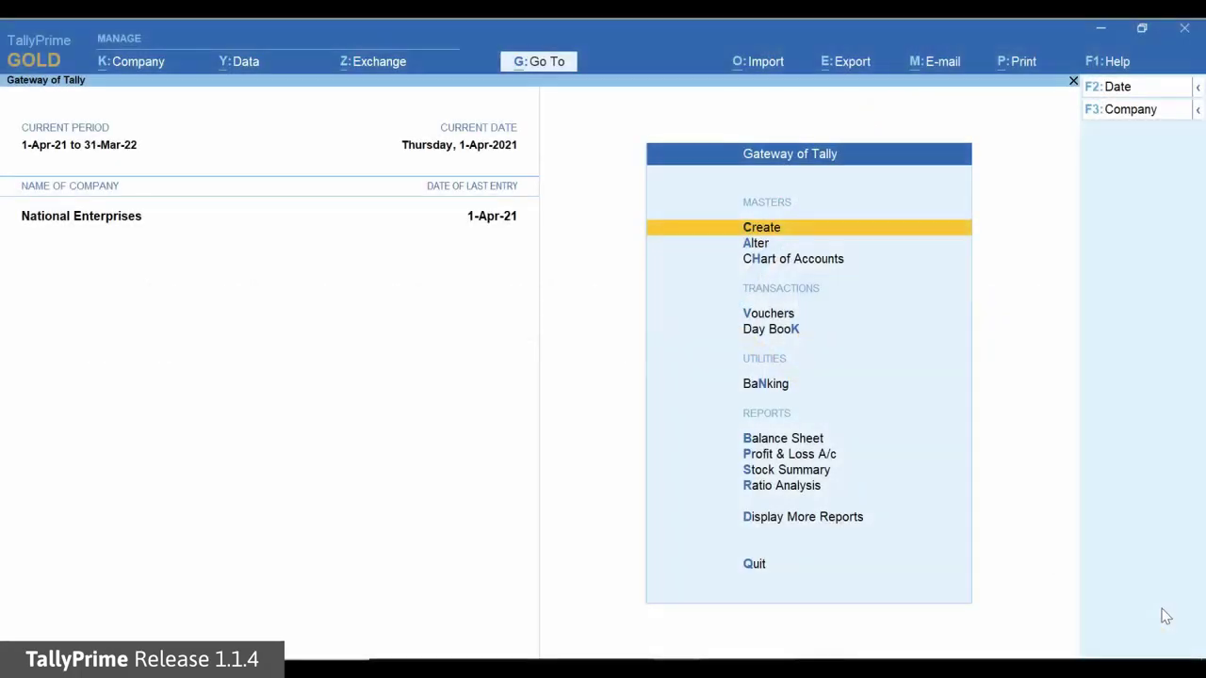
Start a sales voucher for party RAS Enterprises using the TCS Sales - Realisation sales ledger
{"action": "key", "text": "Down"}
{"action": "key", "text": "Down"}
{"action": "key", "text": "Down"}
{"action": "key", "text": "Return"}
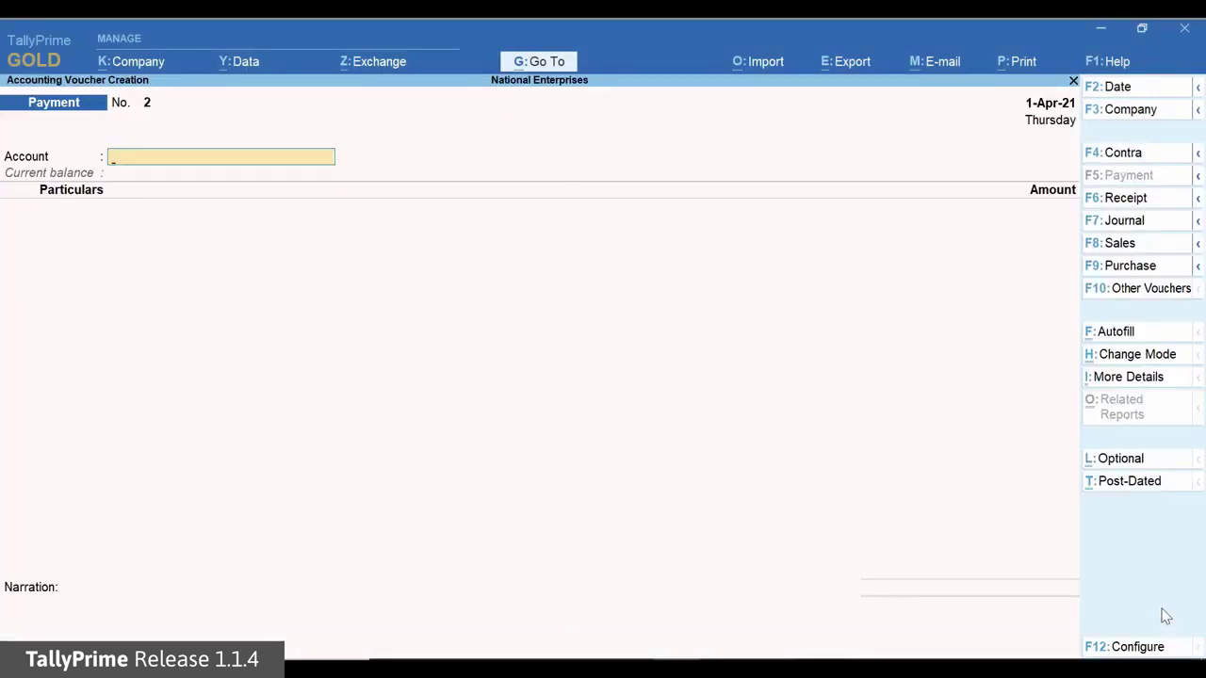
{"action": "key", "text": "F8"}
{"action": "key", "text": "Down"}
{"action": "key", "text": "Down"}
{"action": "key", "text": "Down"}
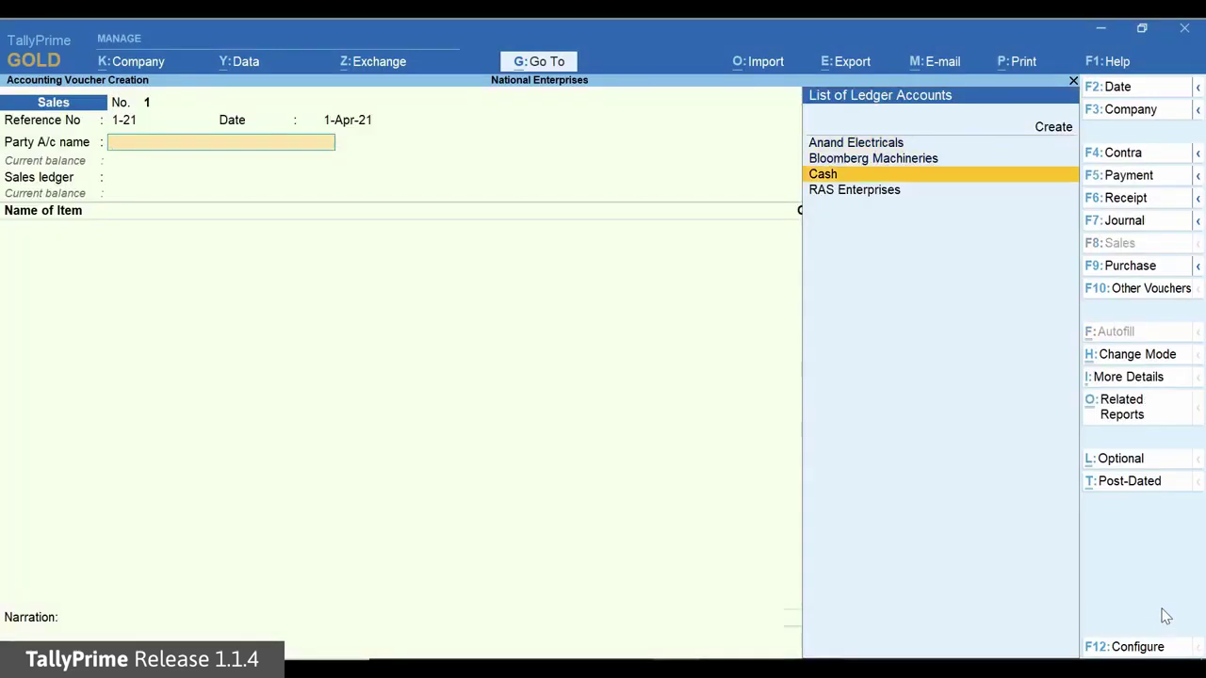
{"action": "key", "text": "Return"}
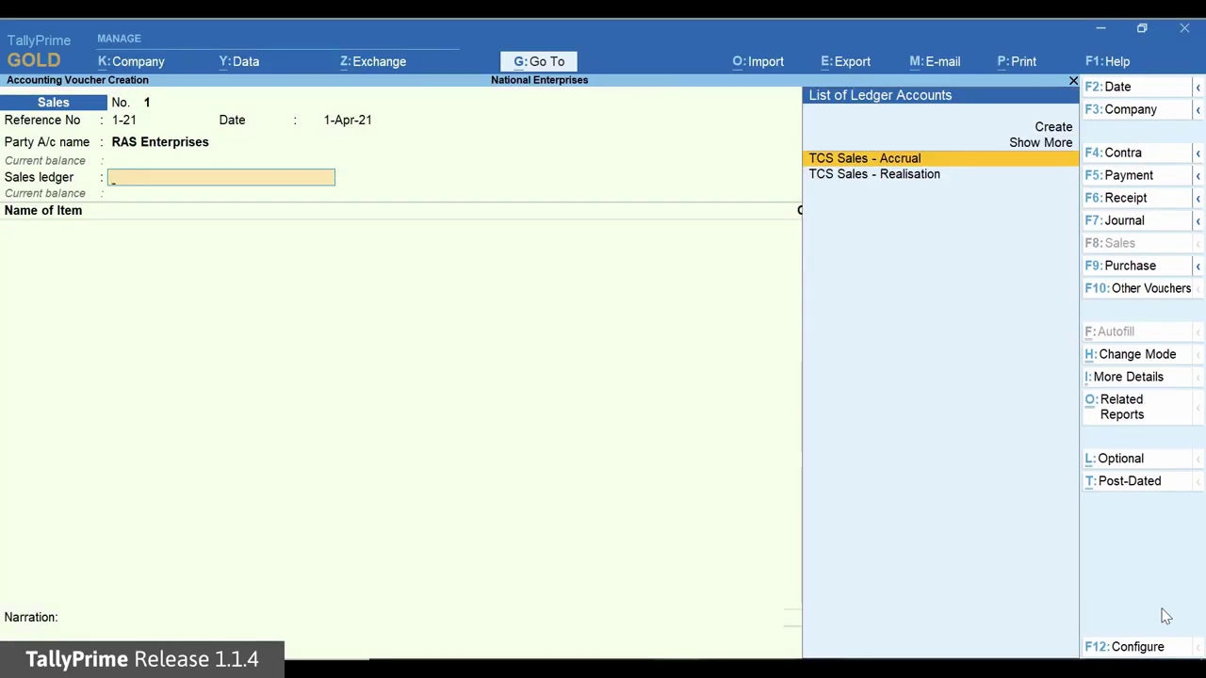
{"action": "key", "text": "Down"}
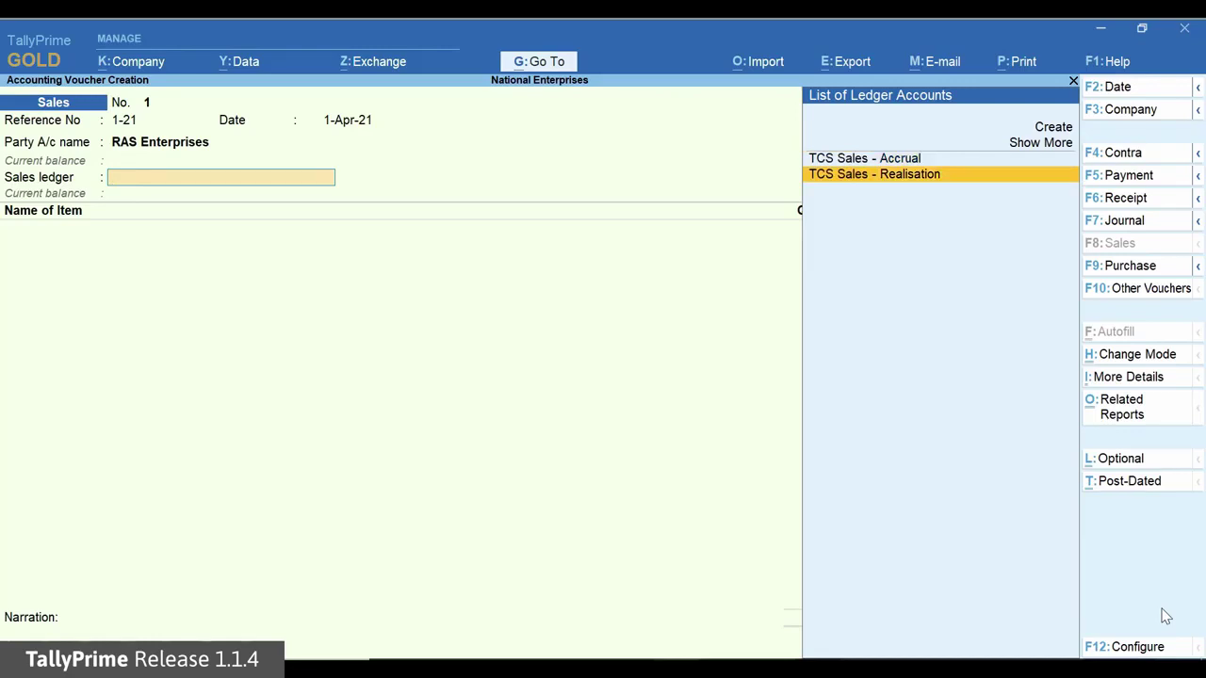
{"action": "key", "text": "Return"}
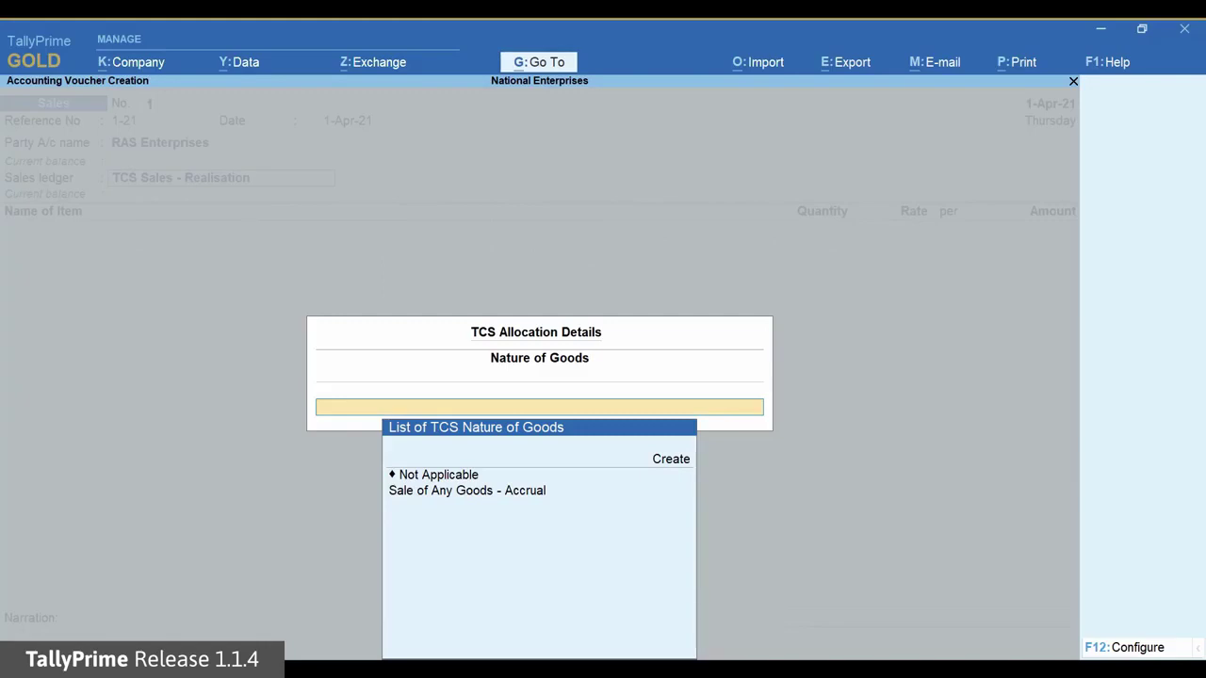
Enable overriding the tax calculation of realisation-based nature of goods in the TCS allocation configuration
{"action": "key", "text": "F12"}
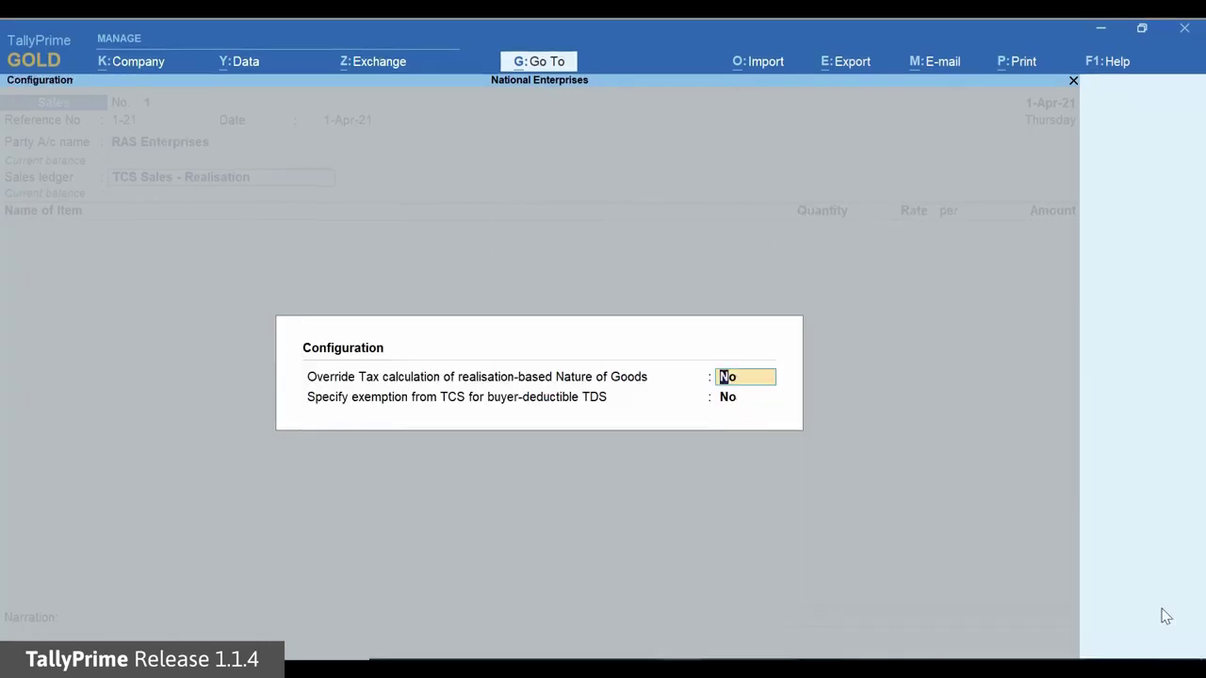
{"action": "type", "text": "yes"}
{"action": "key", "text": "Return"}
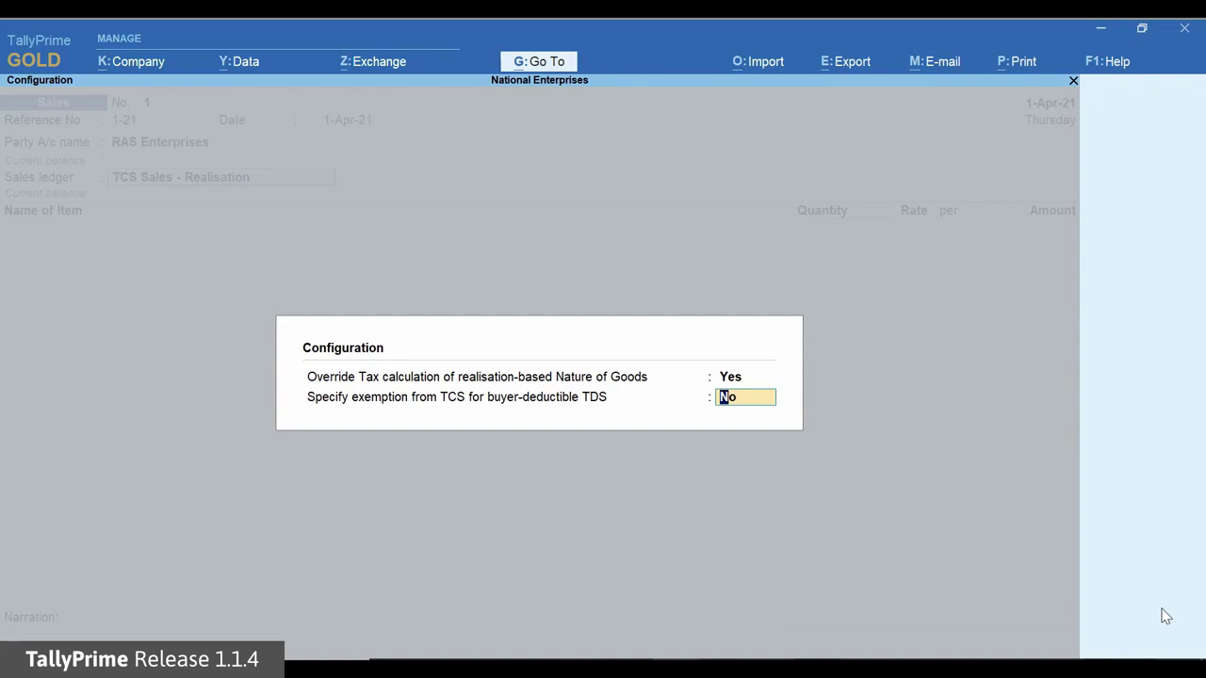
{"action": "key", "text": "Return"}
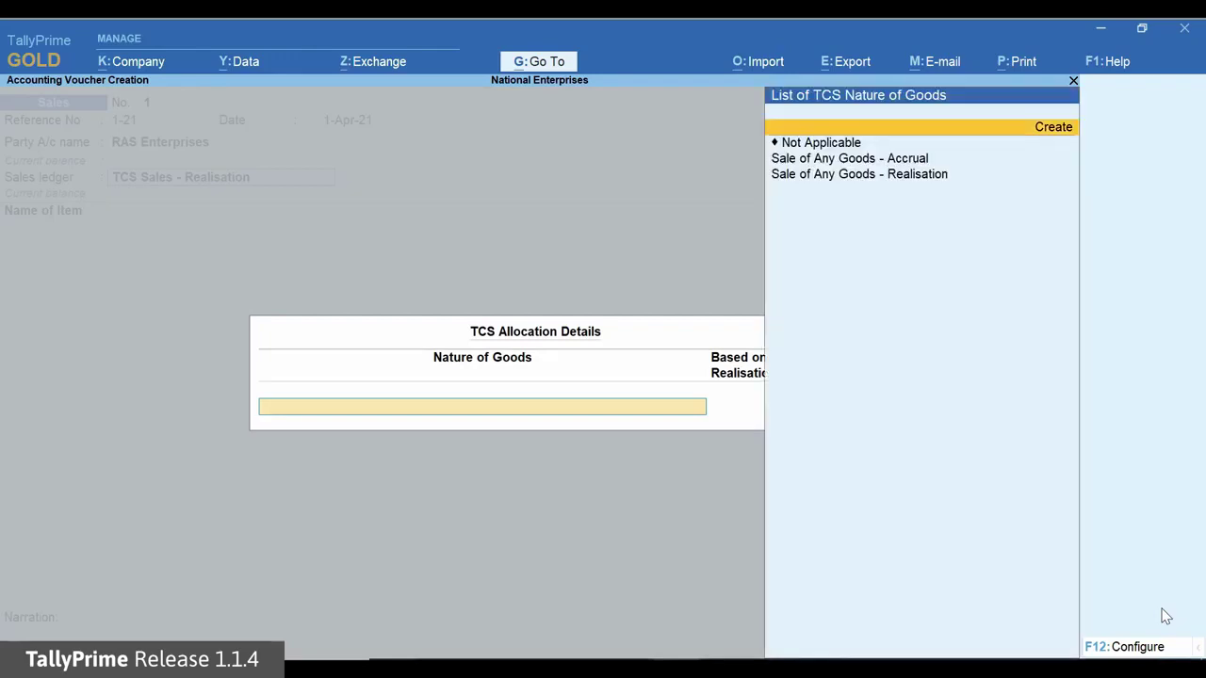
Set the TCS allocation to Sale of Any Goods - Realisation, with Based on Realisation kept as Yes
{"action": "key", "text": "Down"}
{"action": "key", "text": "Down"}
{"action": "key", "text": "Down"}
{"action": "key", "text": "Return"}
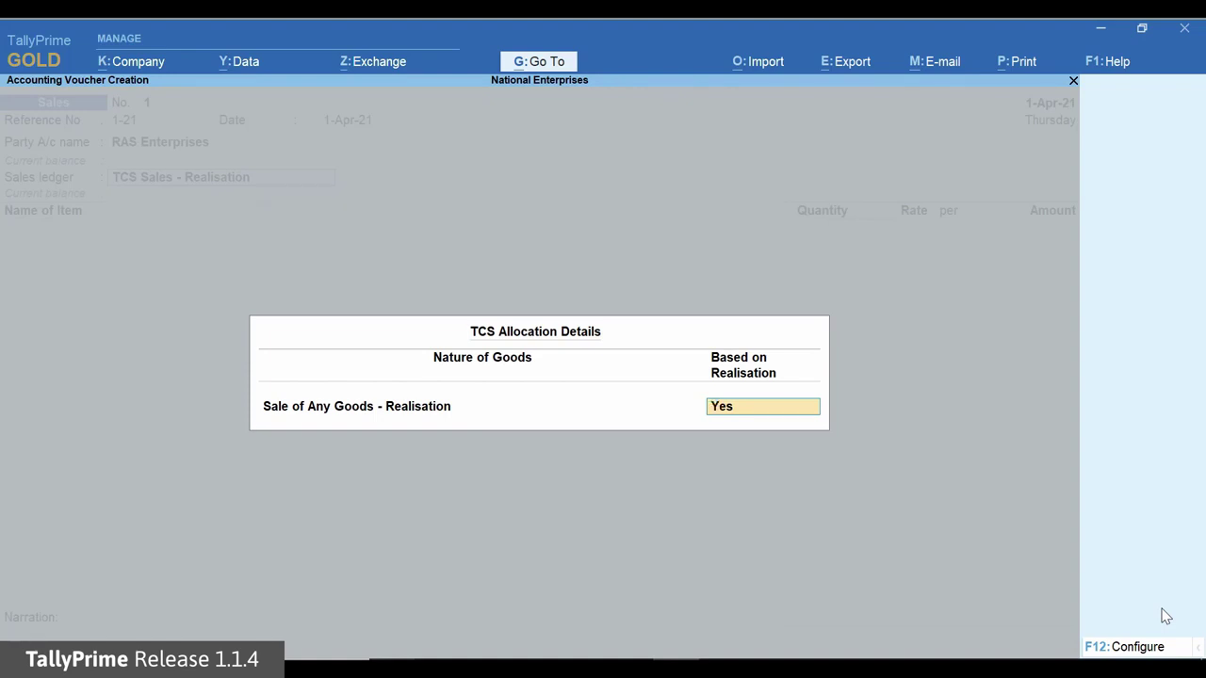
{"action": "key", "text": "Return"}
Add stock item Unit 207 with quantity 520 no at rate 10,000, and finish the item list
{"action": "type", "text": "U"}
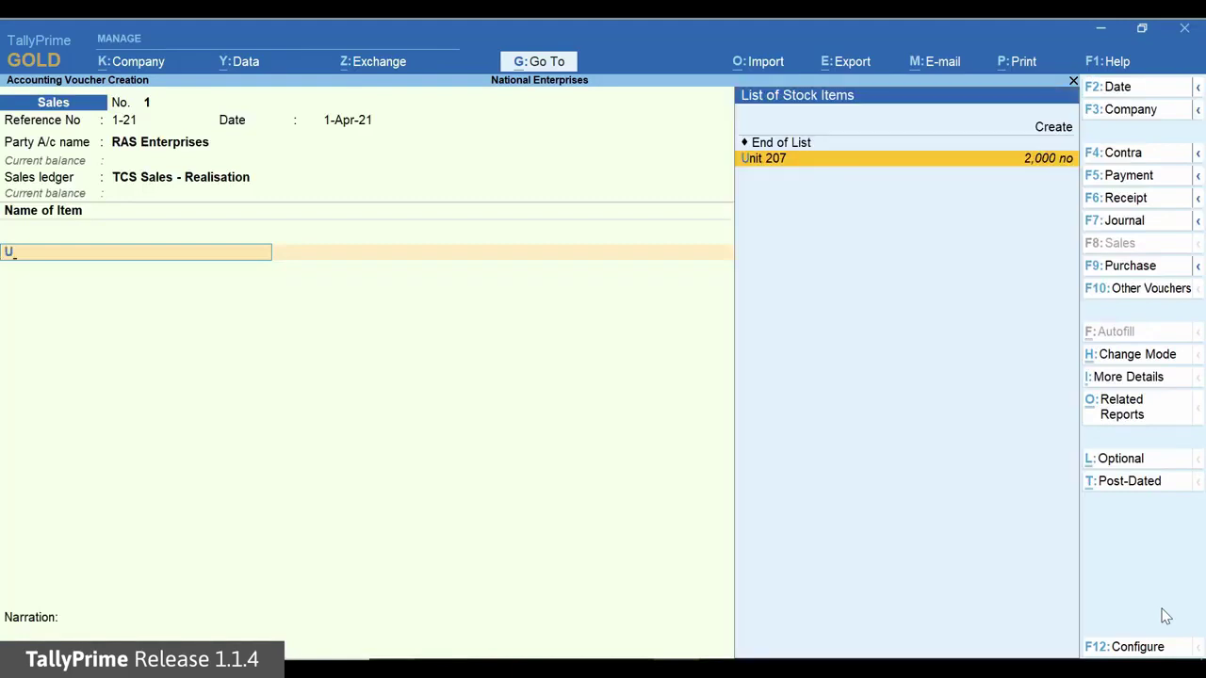
{"action": "key", "text": "Return"}
{"action": "type", "text": "520"}
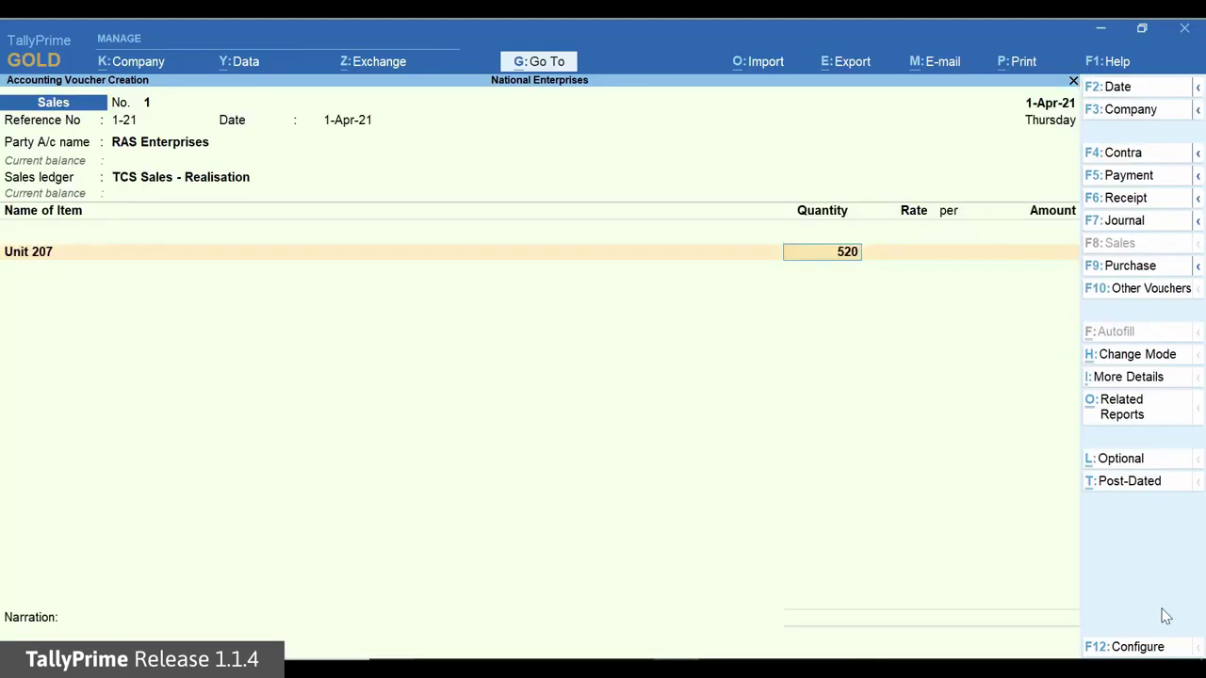
{"action": "key", "text": "Return"}
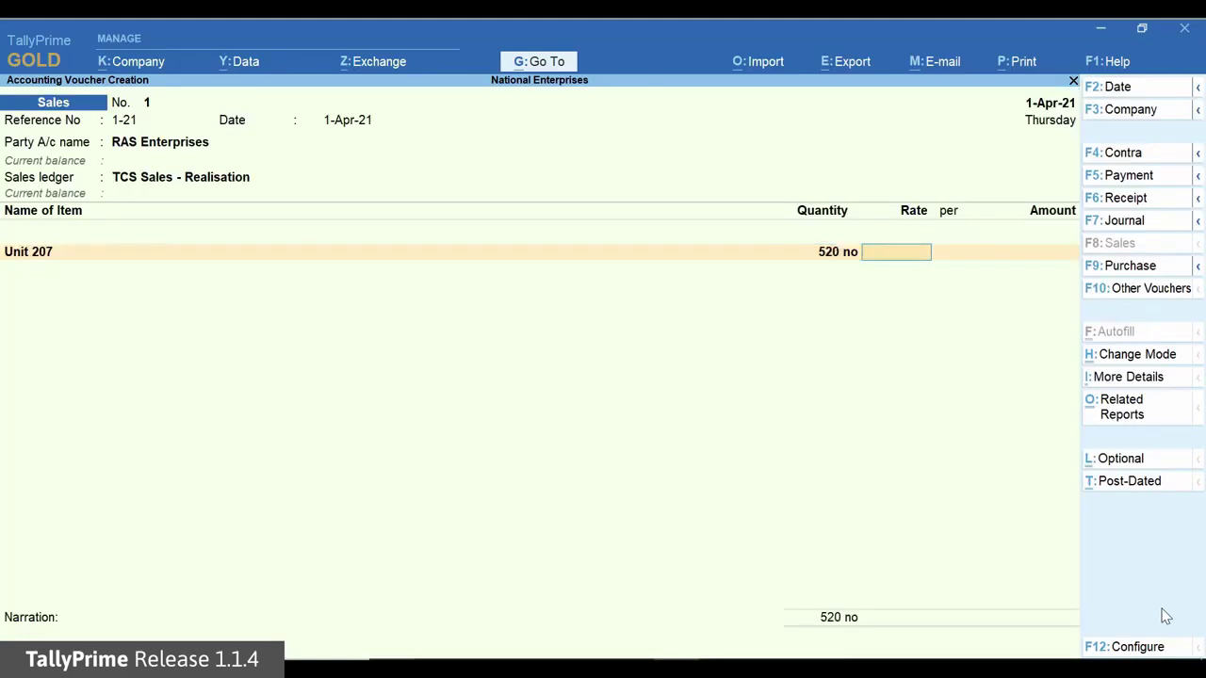
{"action": "type", "text": "10000"}
{"action": "key", "text": "Return"}
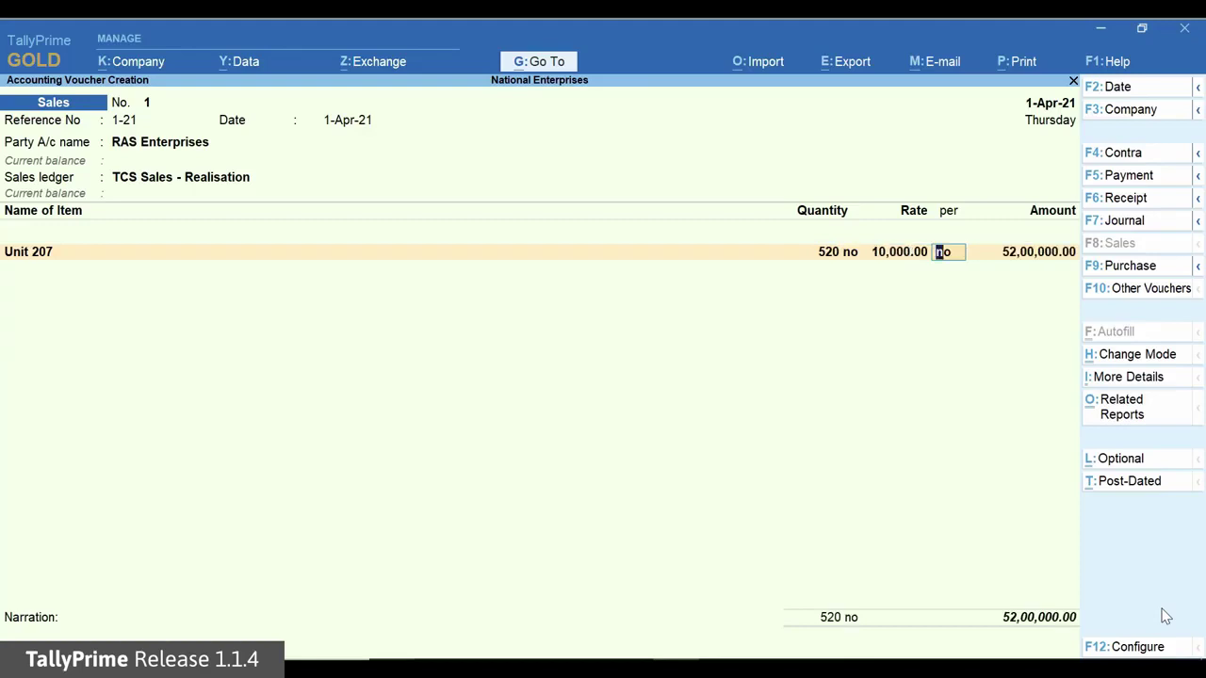
{"action": "key", "text": "Return"}
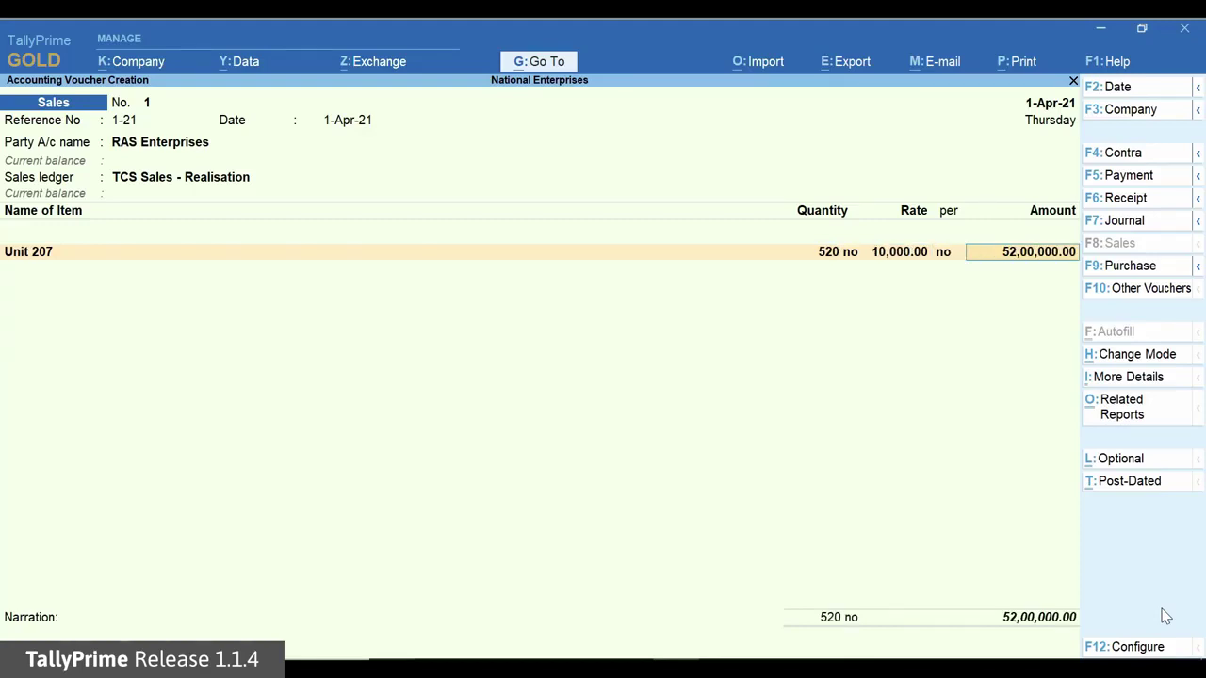
{"action": "key", "text": "Return"}
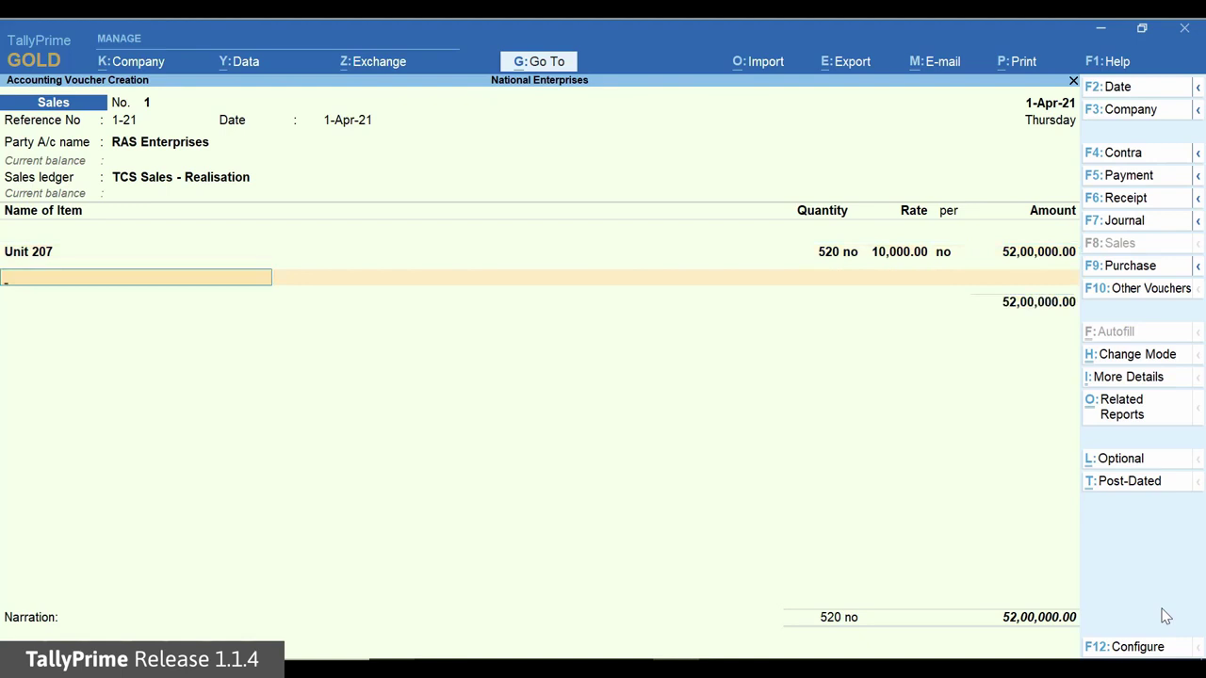
{"action": "key", "text": "Return"}
Try adding the TCS Duty ledger below the item in the sales voucher
{"action": "type", "text": "T"}
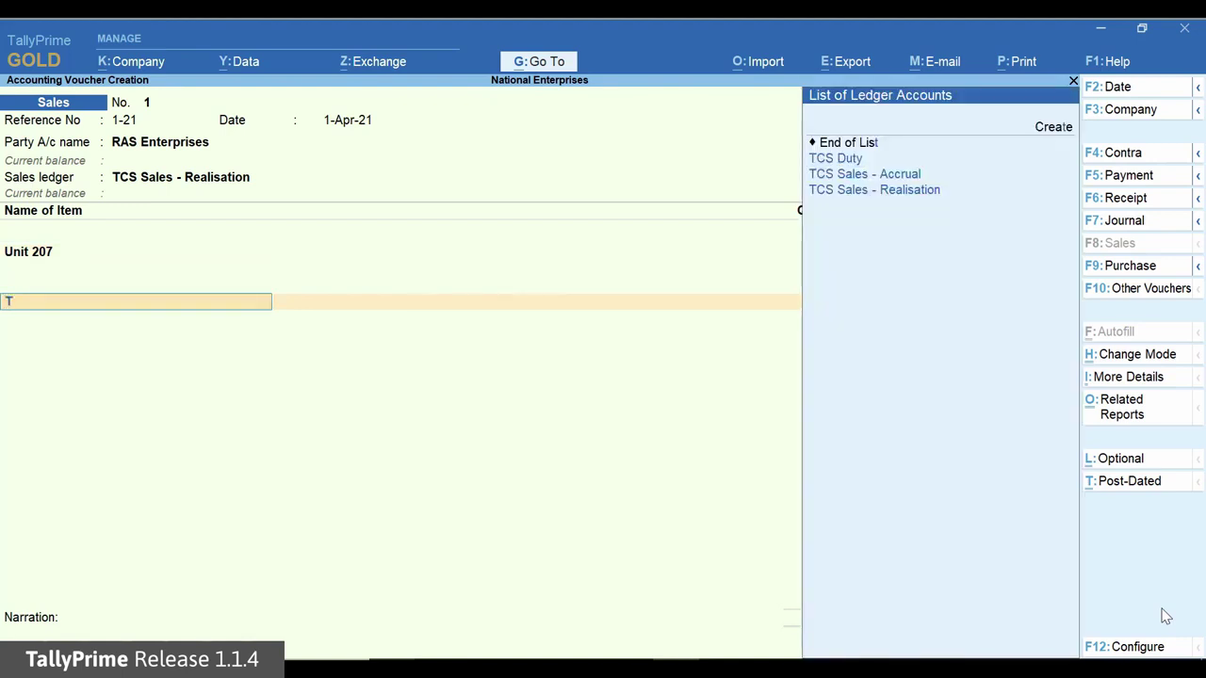
{"action": "key", "text": "Return"}
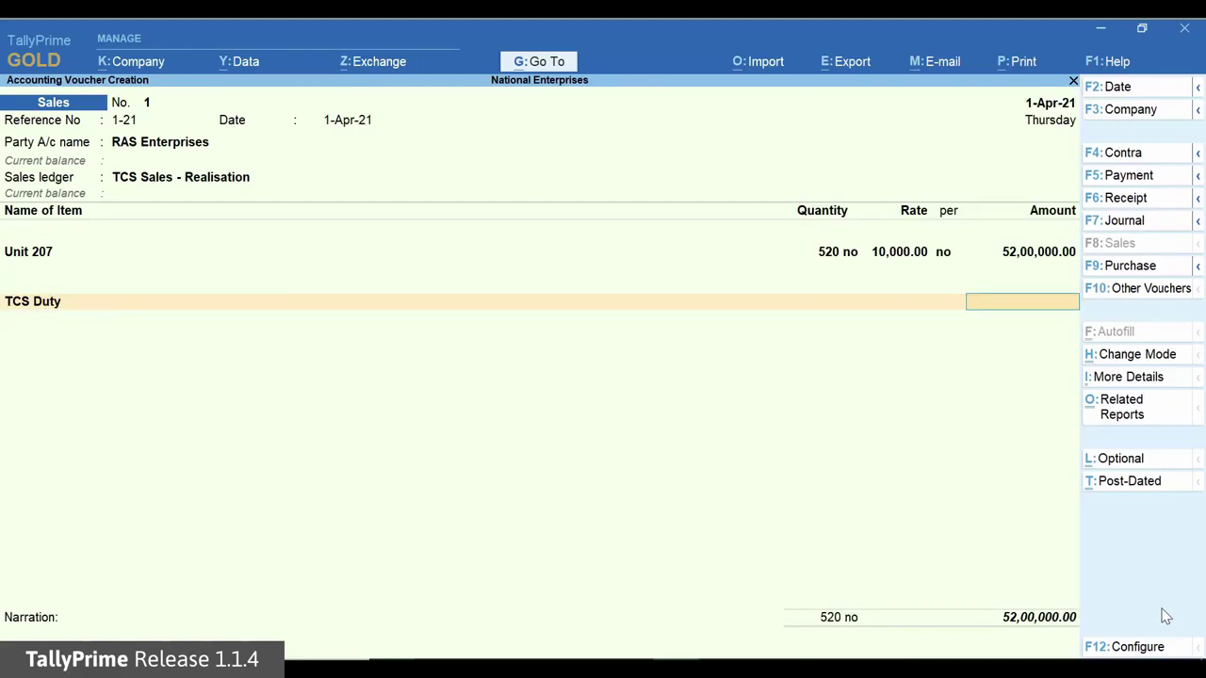
{"action": "key", "text": "BackSpace"}
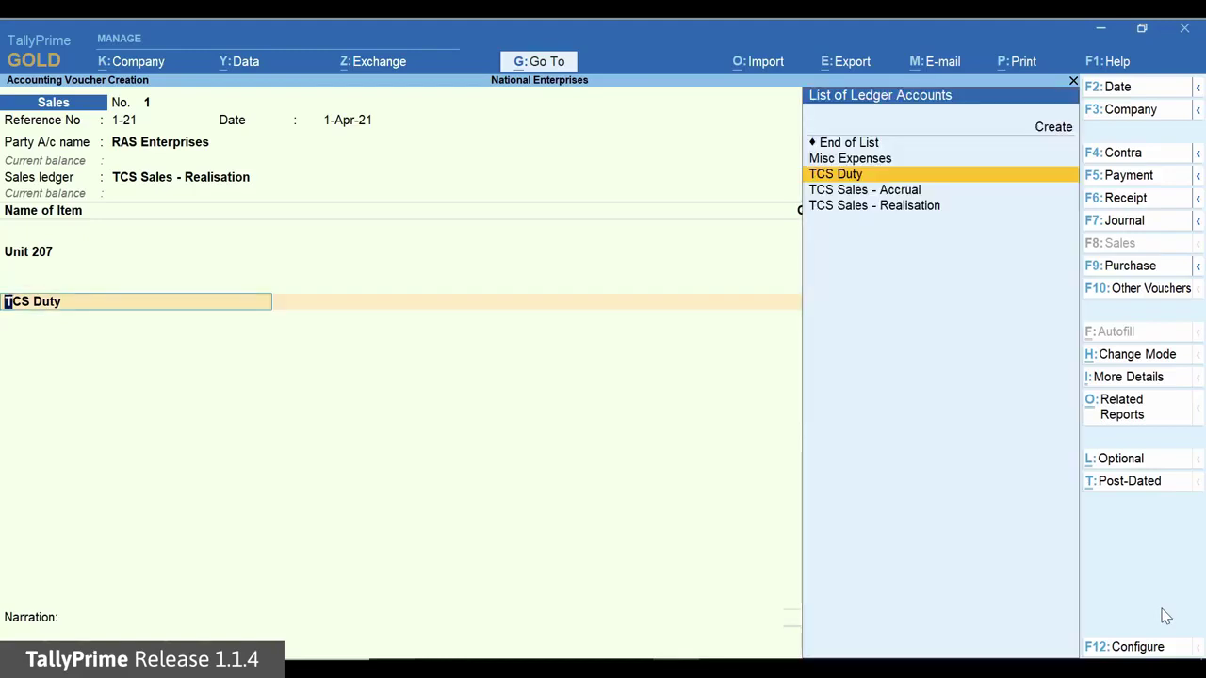
Finish the sales voucher's ledger entries with End of List in place of TCS Duty
{"action": "key", "text": "Up"}
{"action": "key", "text": "Up"}
{"action": "key", "text": "Return"}
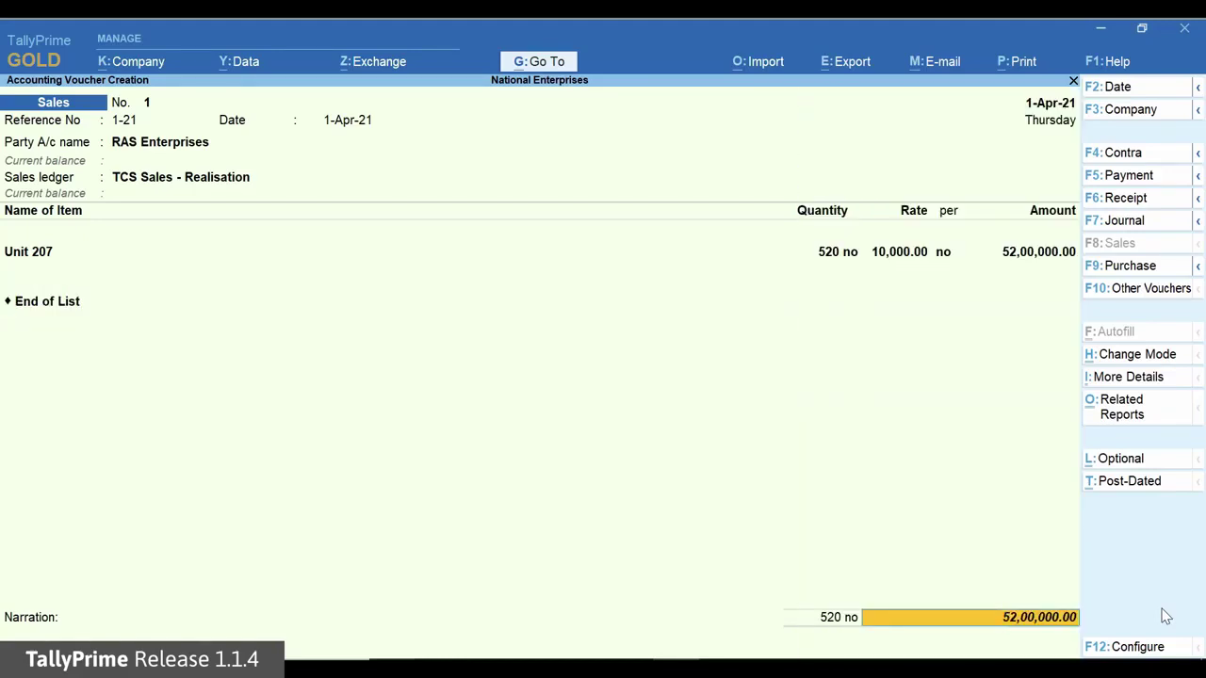
Check the TCS - Tax Analysis related report for the sales voucher
{"action": "key", "text": "ctrl+o"}
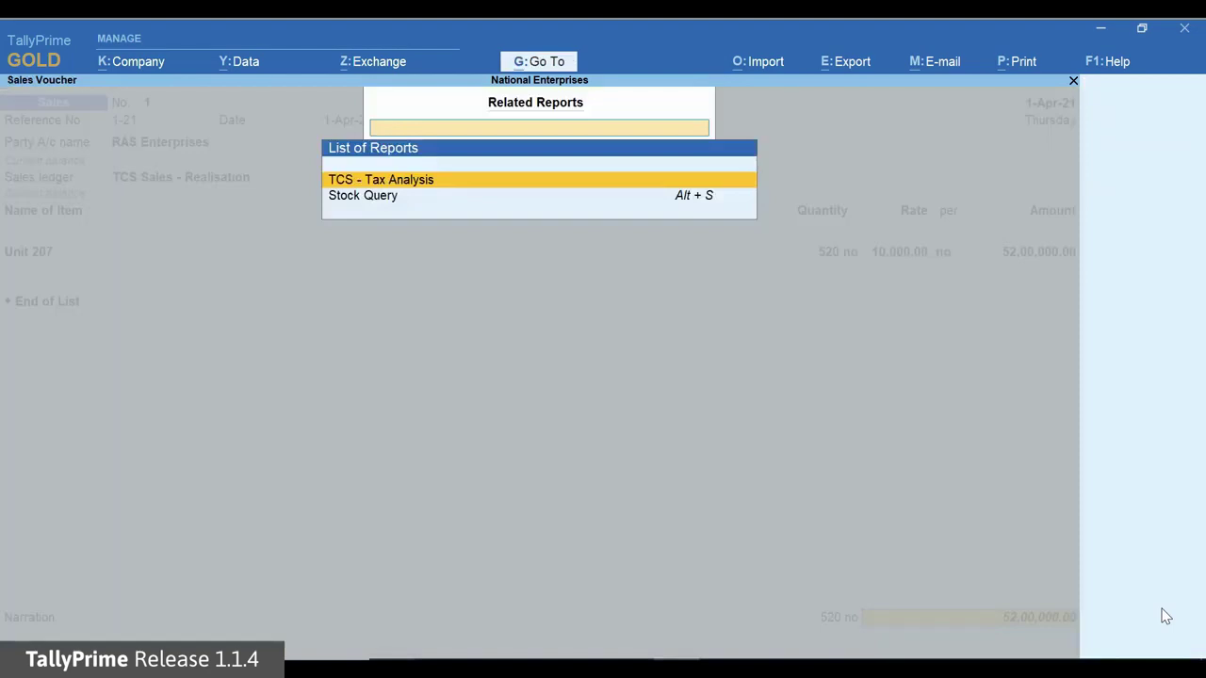
{"action": "key", "text": "Return"}
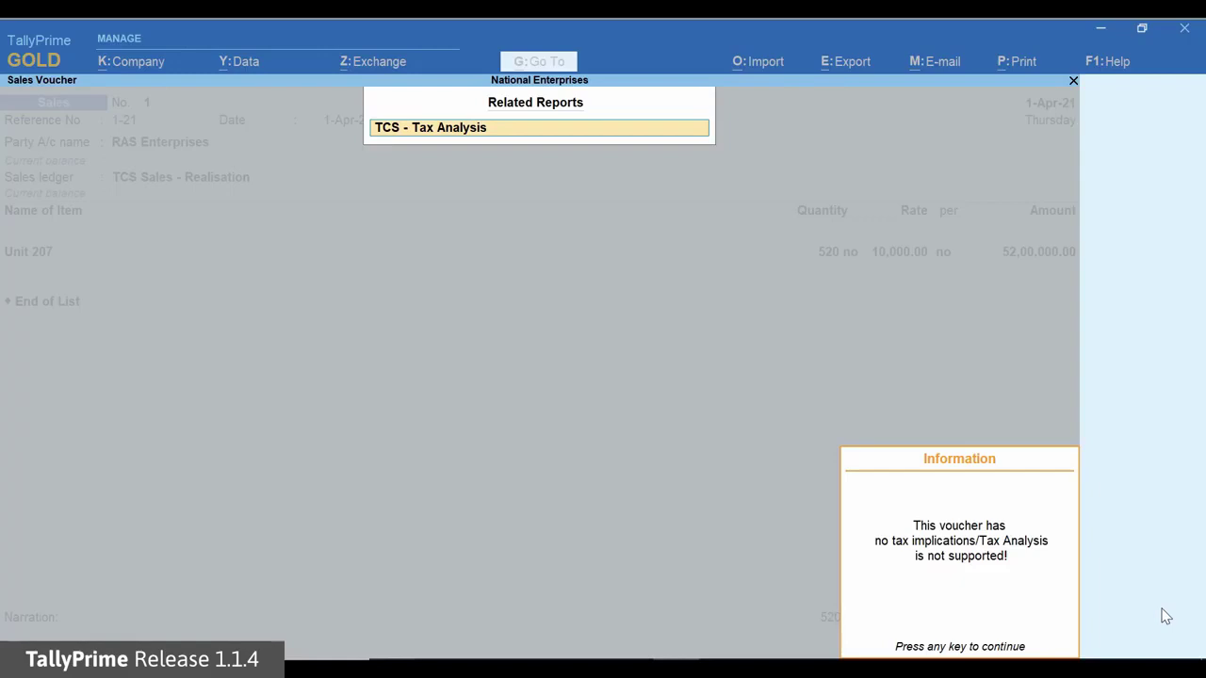
{"action": "key", "text": "Escape"}
Record the bill-wise details as New Ref 1-21 for 52,00,000.00 Dr and save the sales voucher
{"action": "key", "text": "Return"}
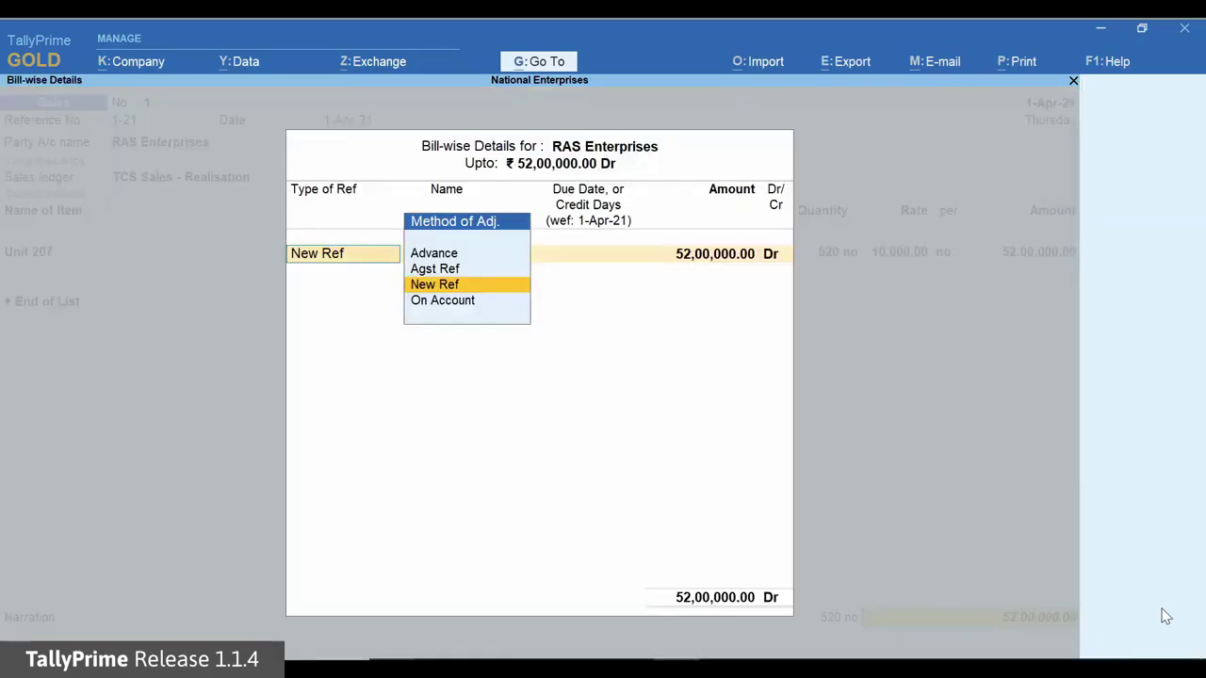
{"action": "key", "text": "Return"}
{"action": "key", "text": "Return"}
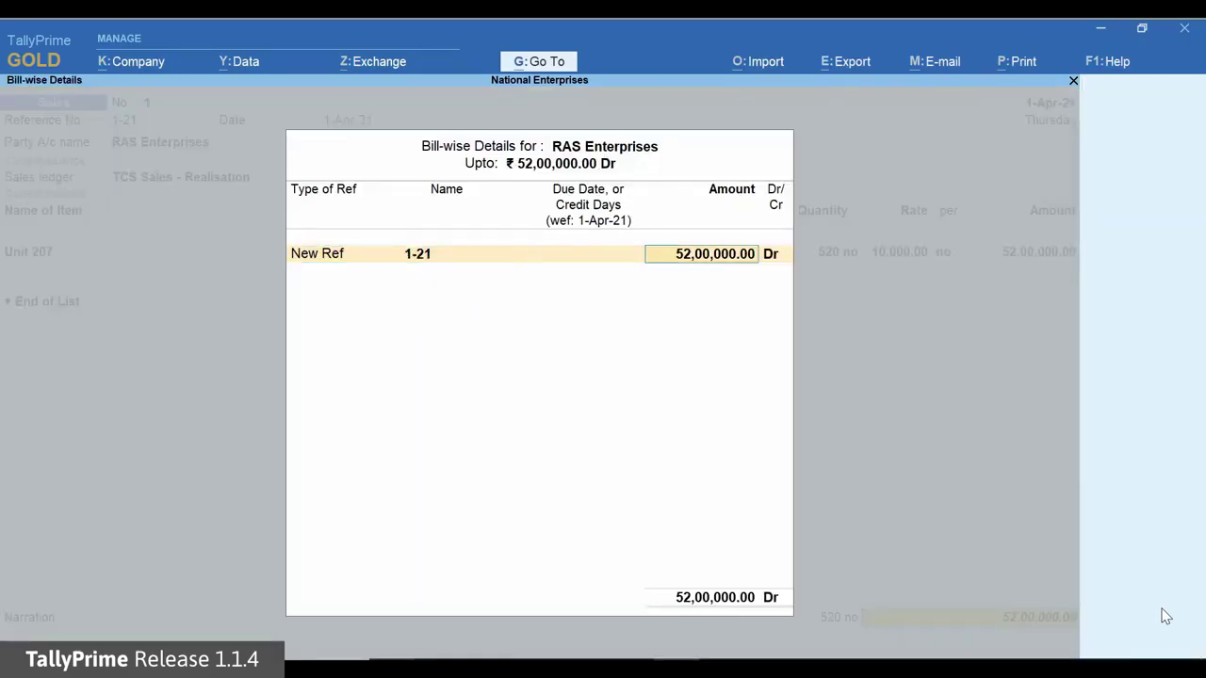
{"action": "key", "text": "Return"}
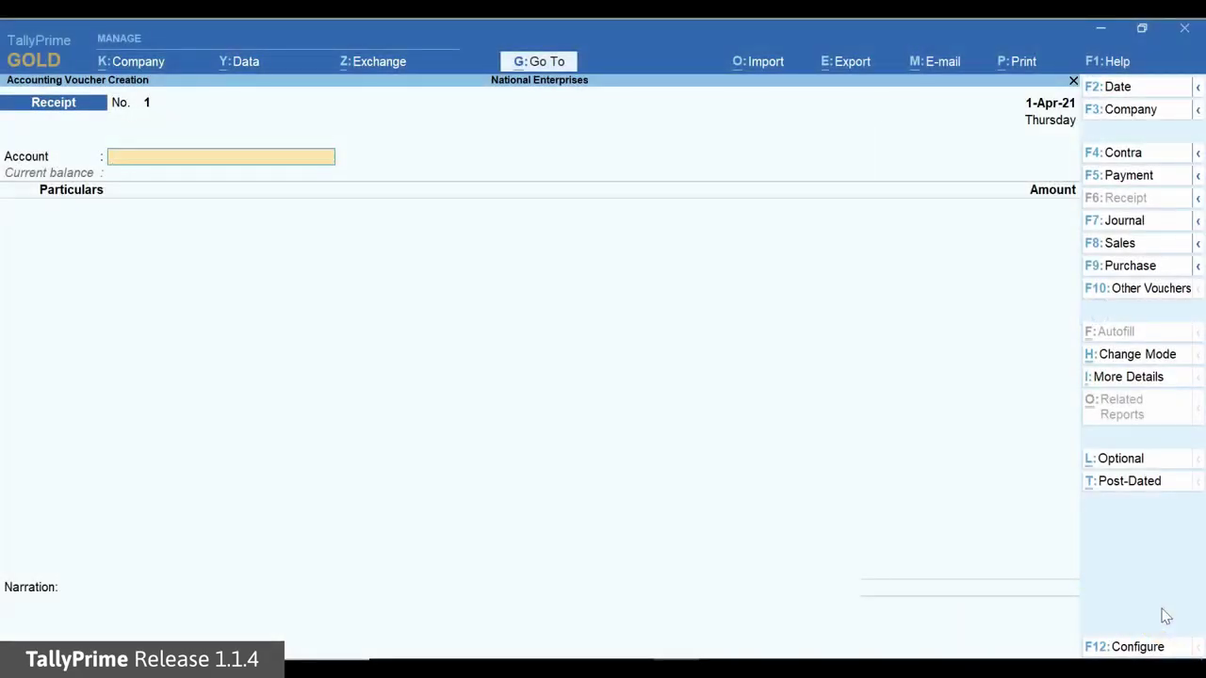
In a receipt voucher, choose HDFC Bank as the account and enter 52,00,000 received from RAS Enterprises
{"action": "key", "text": "Return"}
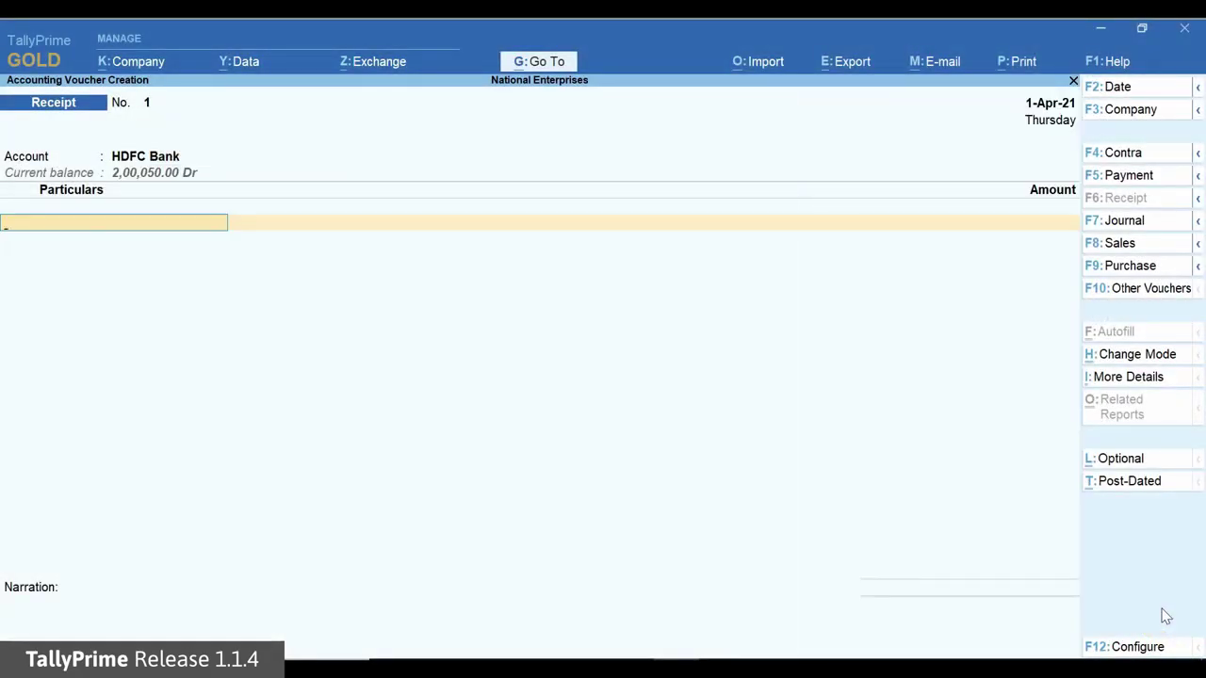
{"action": "key", "text": "Down"}
{"action": "key", "text": "Down"}
{"action": "key", "text": "Down"}
{"action": "key", "text": "Down"}
{"action": "key", "text": "Down"}
{"action": "key", "text": "Down"}
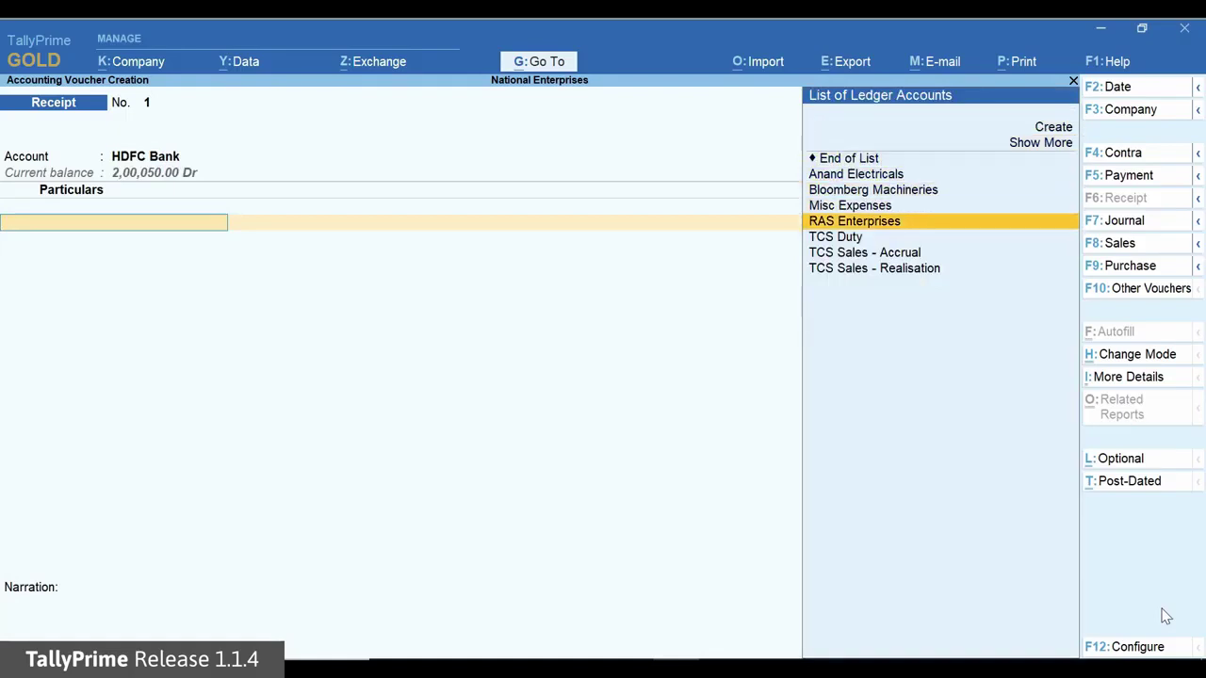
{"action": "key", "text": "Return"}
{"action": "type", "text": "52,0"}
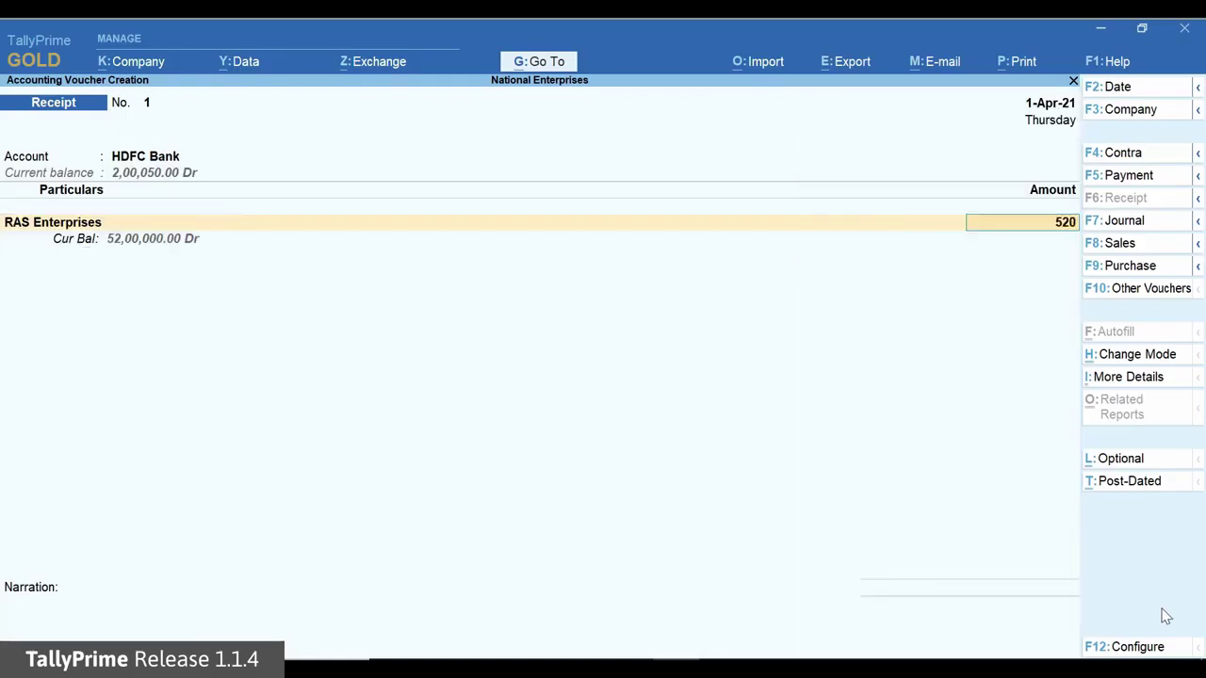
{"action": "type", "text": "0,000"}
{"action": "key", "text": "Return"}
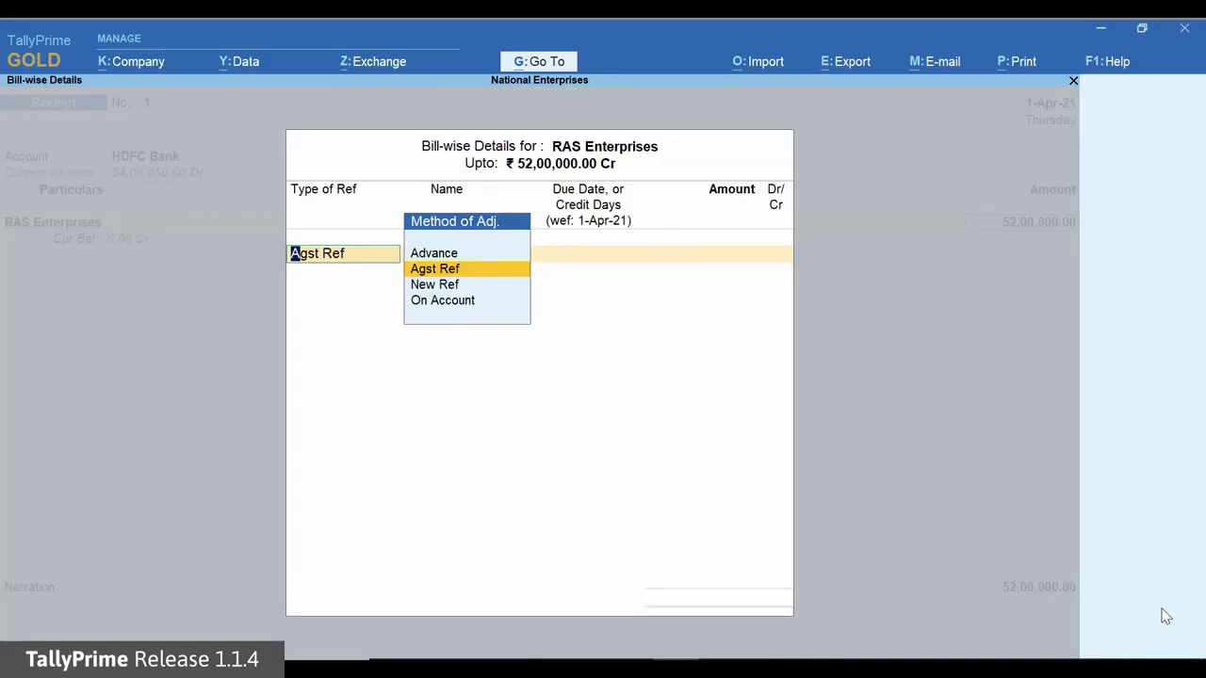
Settle the receipt against bill 1-21 using Agst Ref for 52,00,000.00 Cr
{"action": "key", "text": "Return"}
{"action": "key", "text": "Return"}
{"action": "key", "text": "Return"}
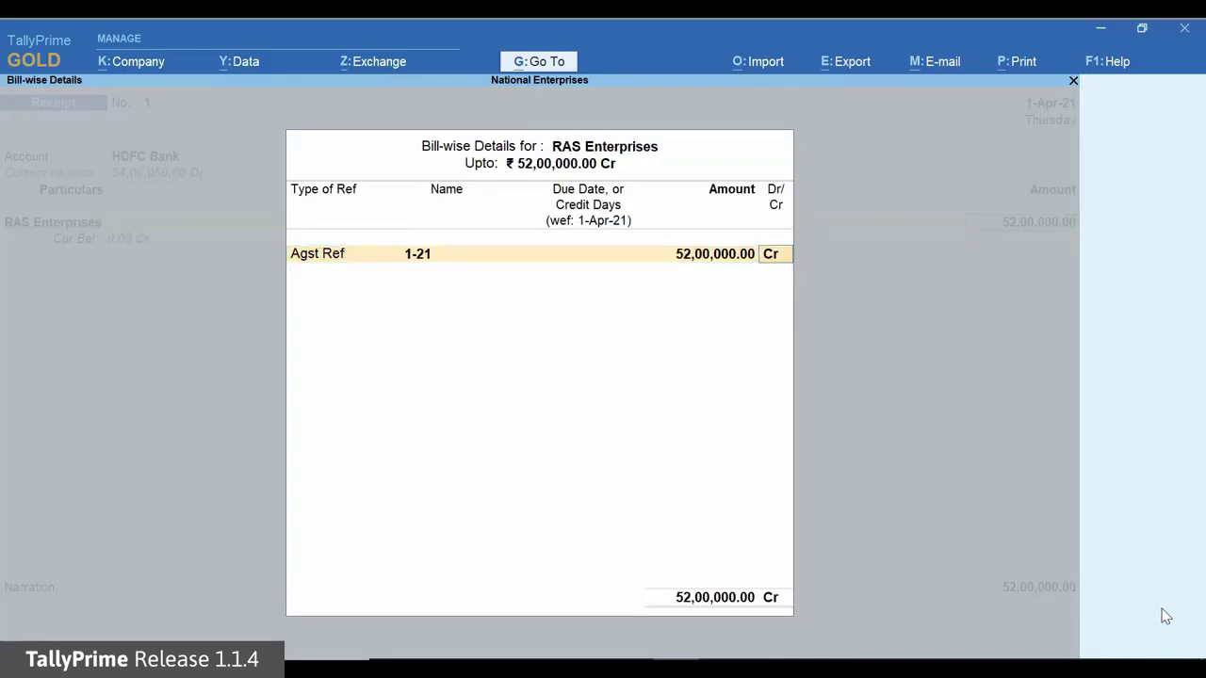
{"action": "key", "text": "Return"}
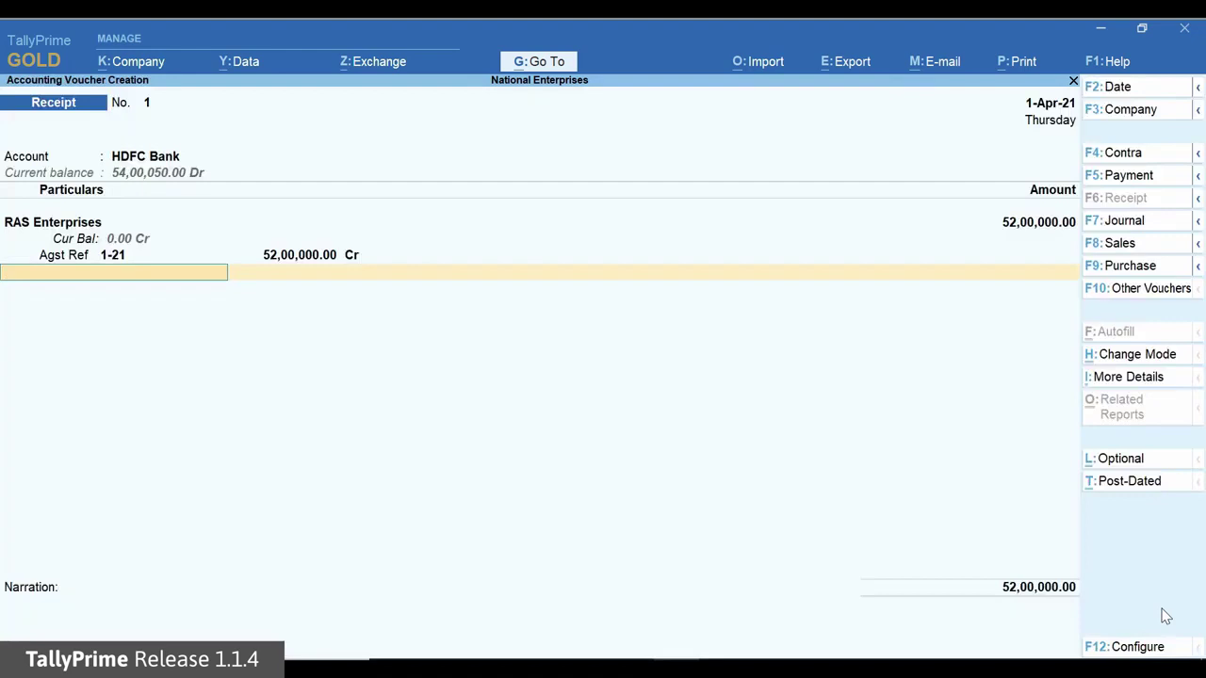
Add the TCS Duty ledger to the receipt and allocate it to Sale of Any Goods - Realisation
{"action": "type", "text": "T"}
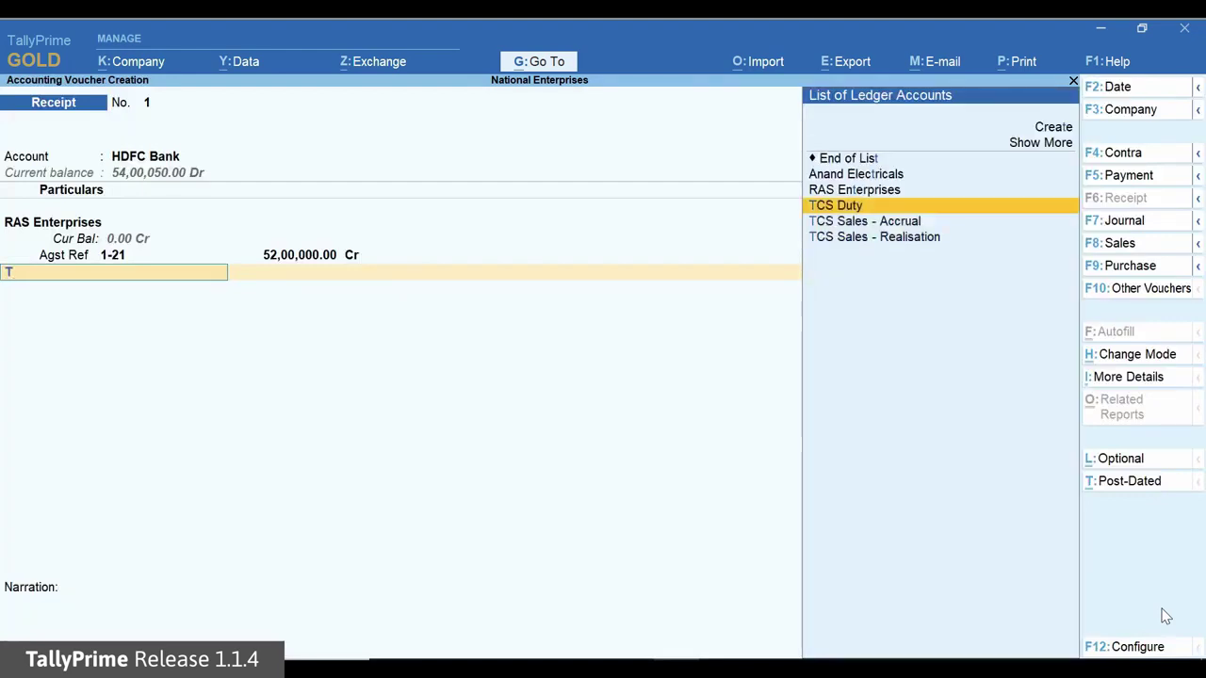
{"action": "key", "text": "Return"}
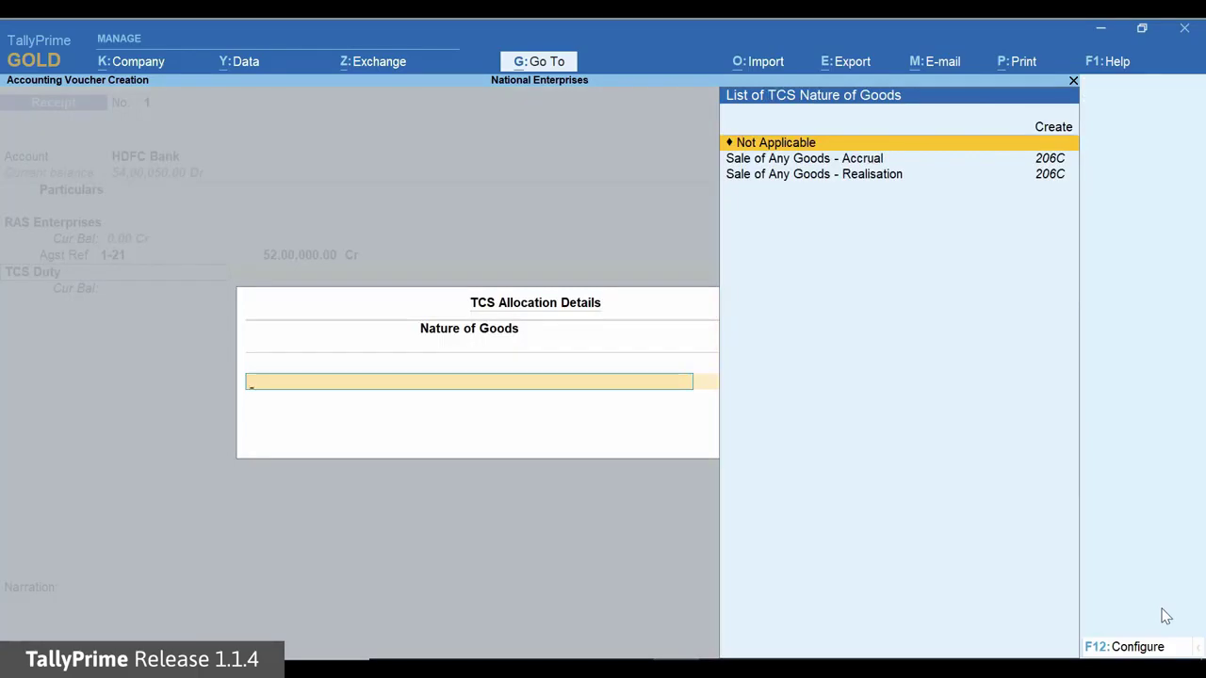
{"action": "key", "text": "Down"}
{"action": "key", "text": "Down"}
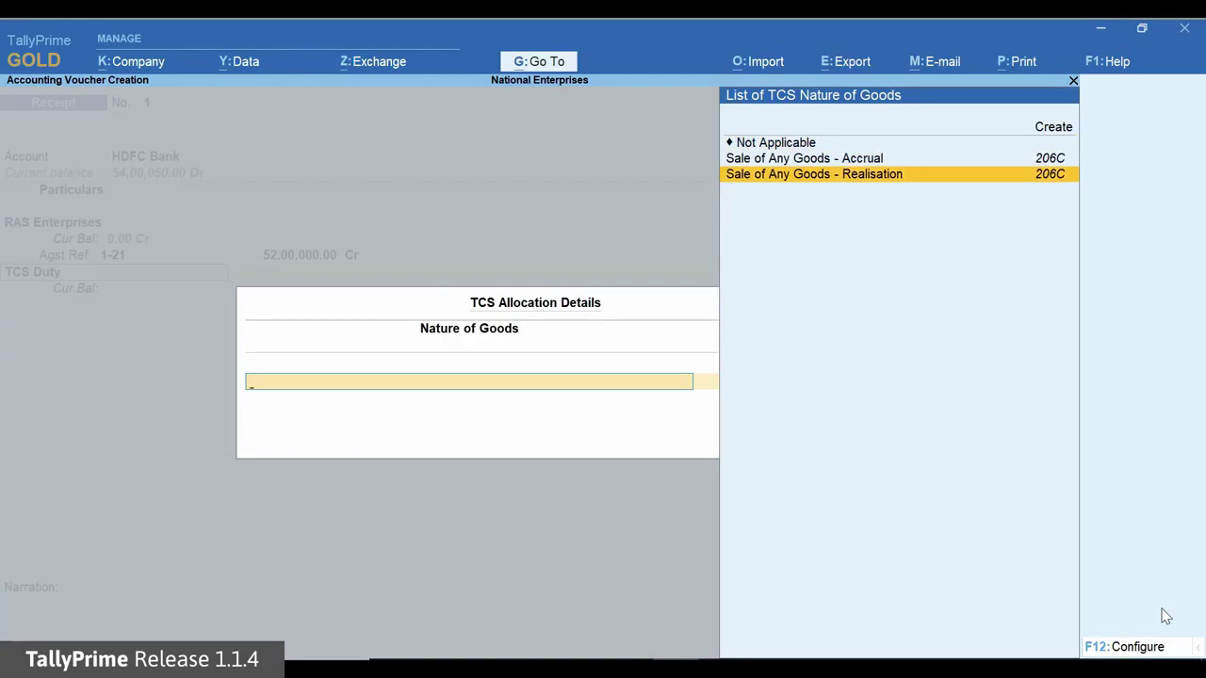
{"action": "key", "text": "Return"}
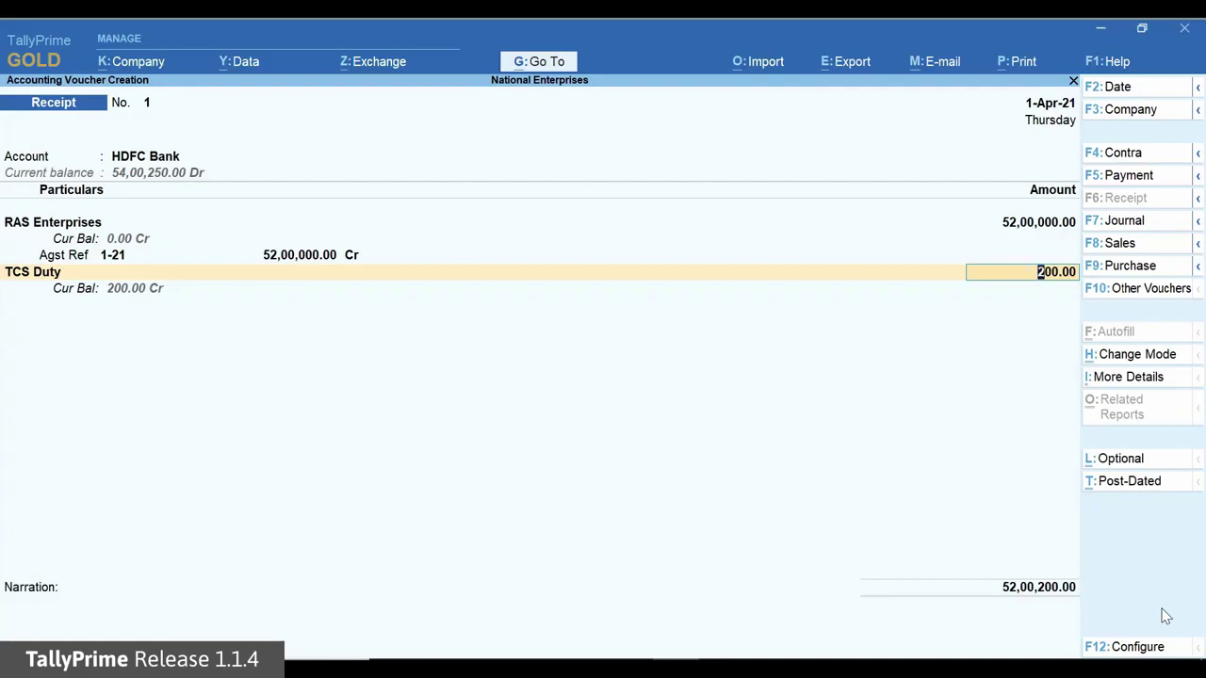
Accept the TCS Duty amount and the Cheque/DD bank allocation dated 1-Apr-21, then save the receipt voucher
{"action": "key", "text": "Return"}
{"action": "key", "text": "Return"}
{"action": "key", "text": "Return"}
{"action": "key", "text": "Return"}
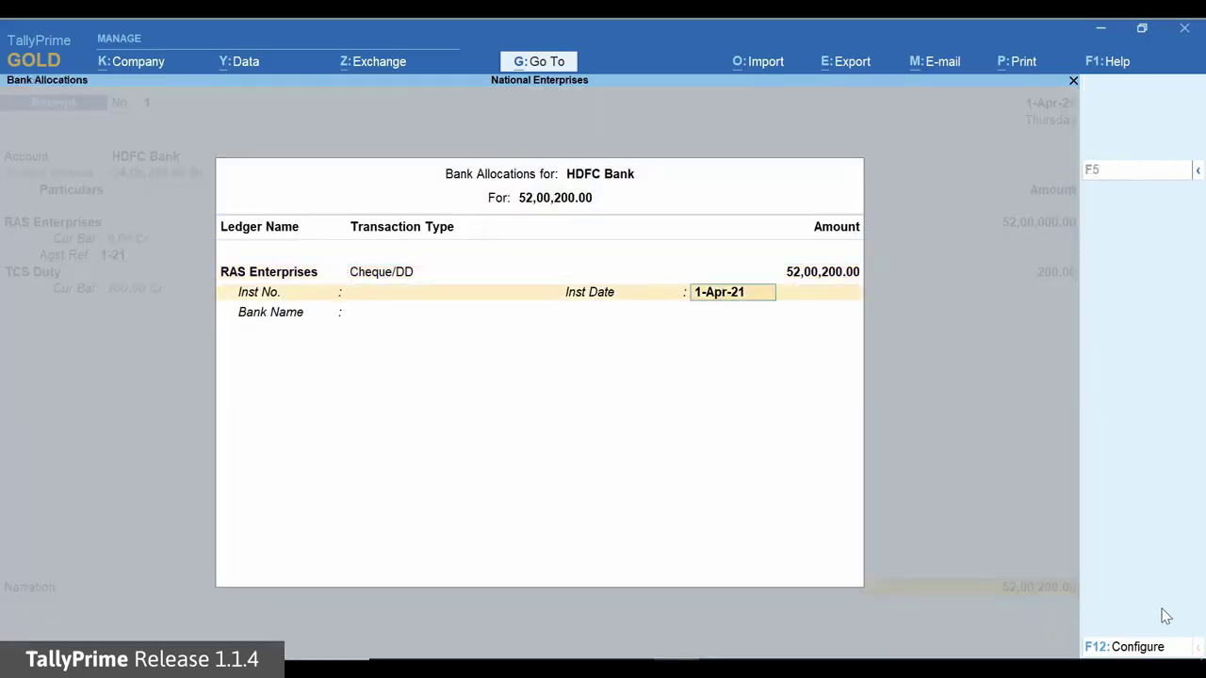
{"action": "key", "text": "Return"}
{"action": "key", "text": "Return"}
{"action": "key", "text": "Return"}
{"action": "key", "text": "Return"}
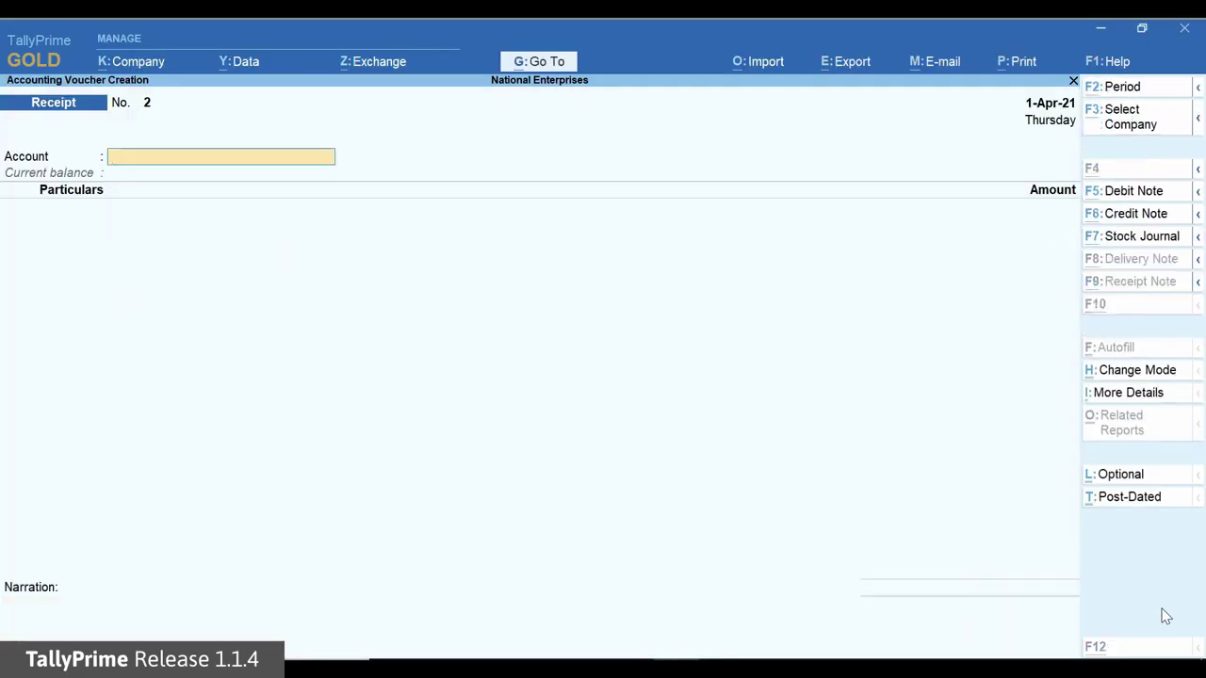
Open the Form 27EQ report and view the party details behind Collection at Normal Rate
{"action": "key", "text": "alt+g"}
{"action": "type", "text": "Form"}
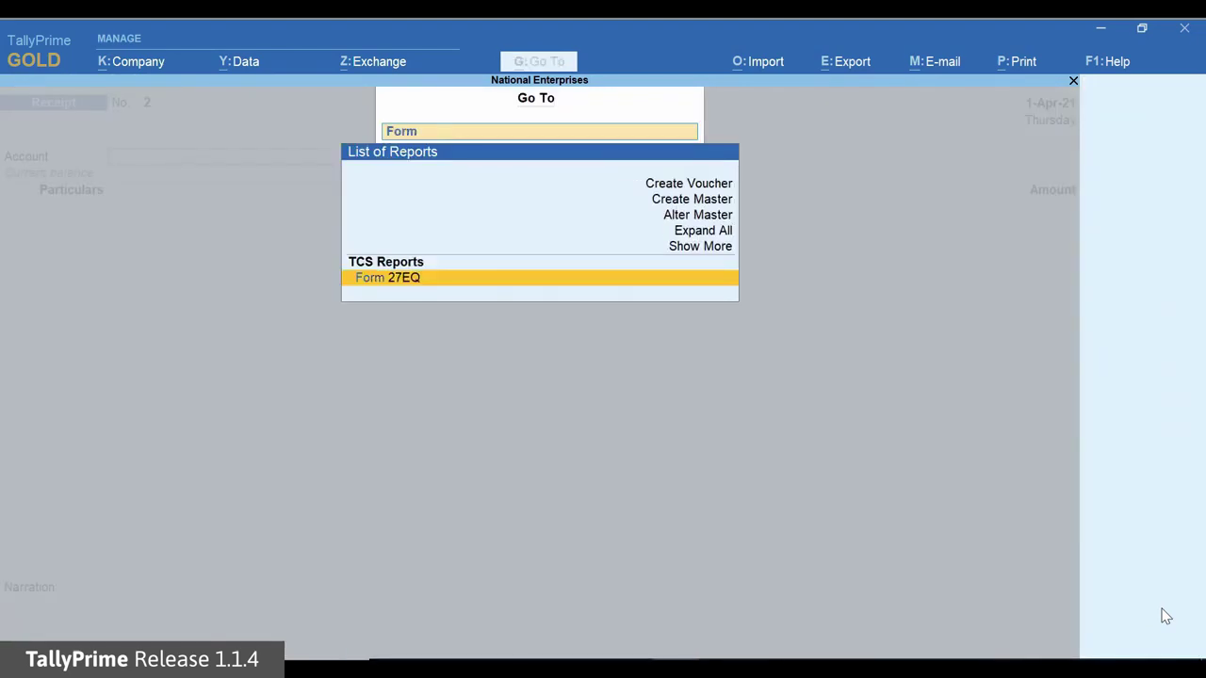
{"action": "key", "text": "Return"}
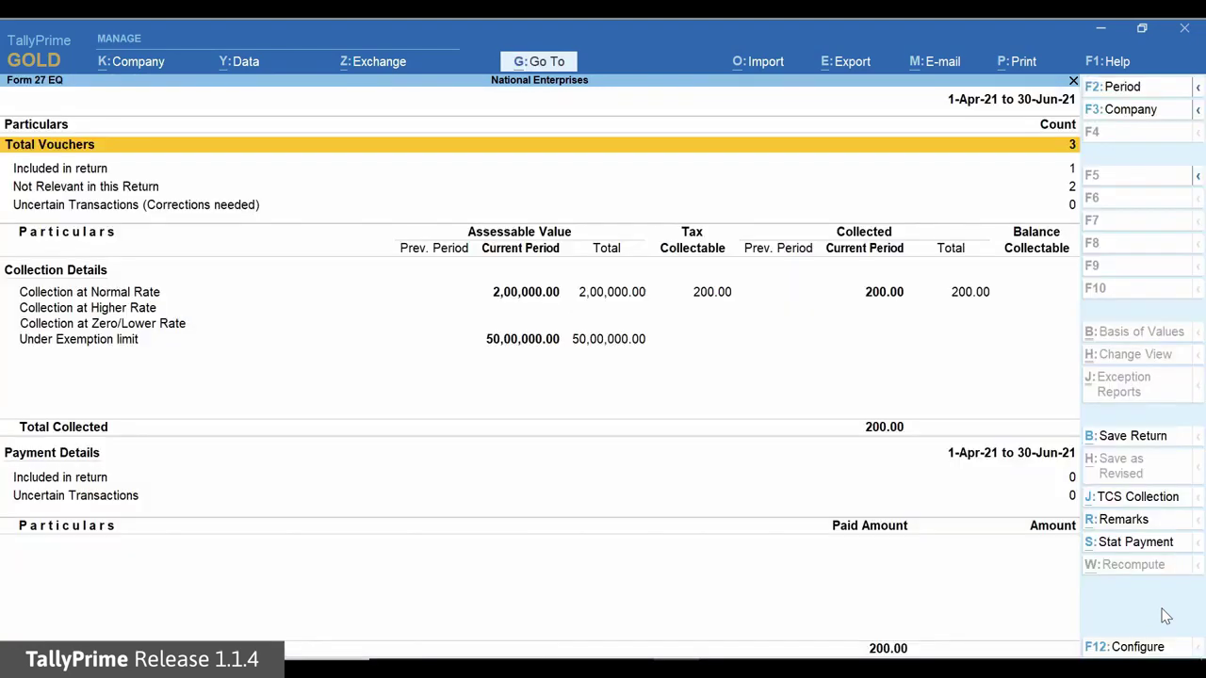
{"action": "key", "text": "Down"}
{"action": "key", "text": "Down"}
{"action": "key", "text": "Down"}
{"action": "key", "text": "Down"}
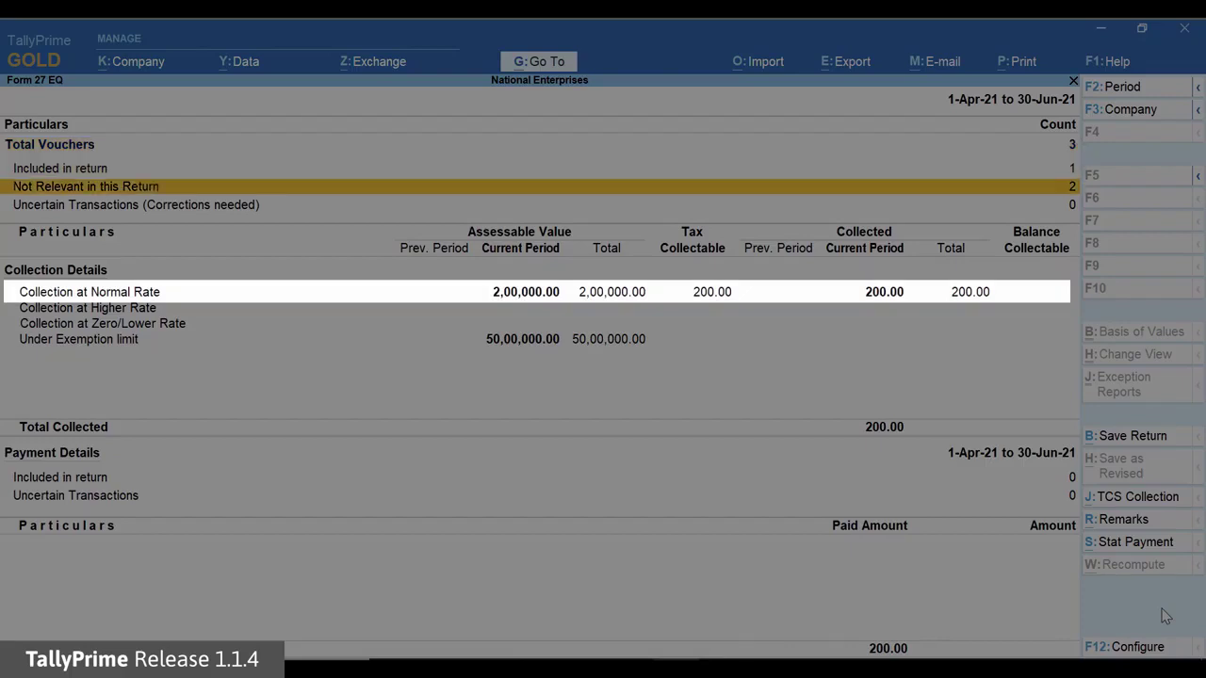
{"action": "key", "text": "Return"}
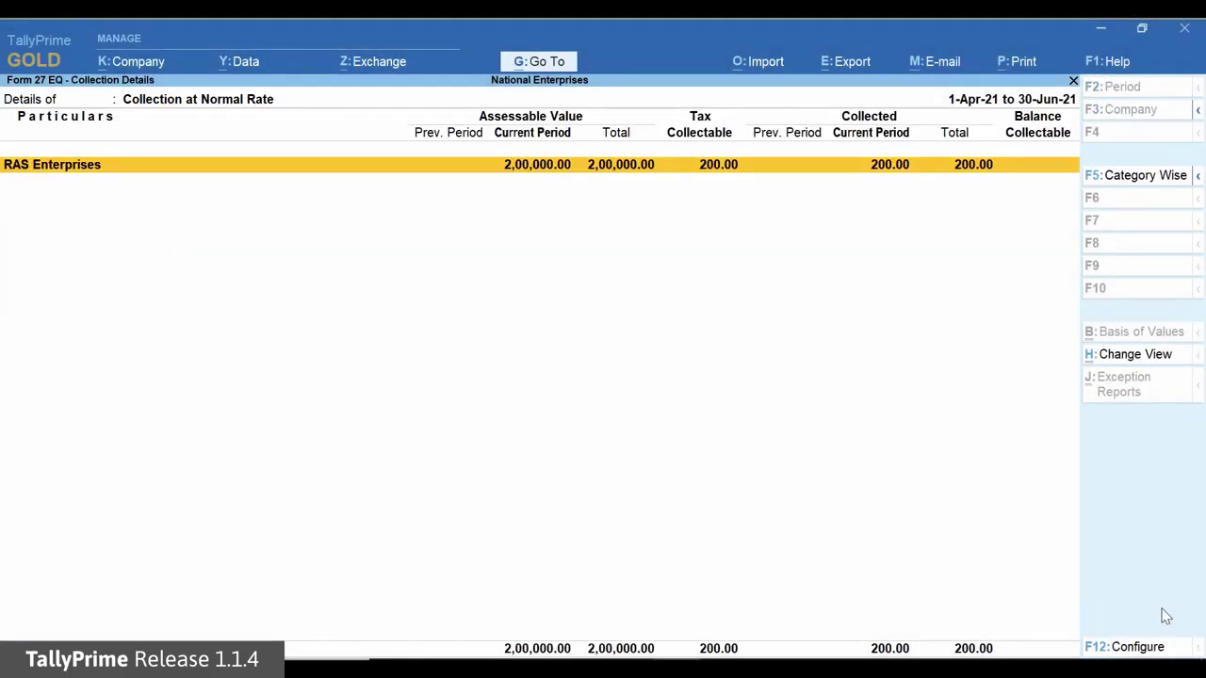
Return to the Form 27EQ summary and view the details behind Under Exemption limit
{"action": "key", "text": "Escape"}
{"action": "key", "text": "Down"}
{"action": "key", "text": "Down"}
{"action": "key", "text": "Down"}
{"action": "key", "text": "Return"}
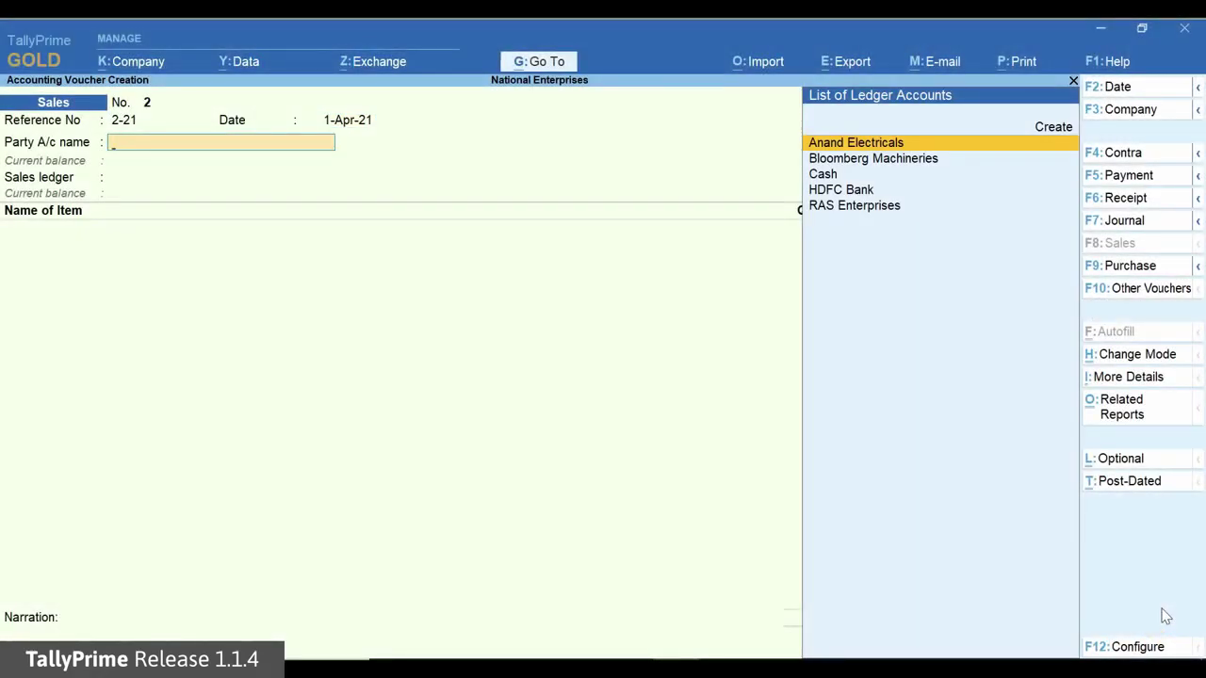
In sales voucher 2-21 for Anand Electricals, use TCS Sales - Accrual and add 540 no of Unit 207 at 10,000.00
{"action": "key", "text": "Return"}
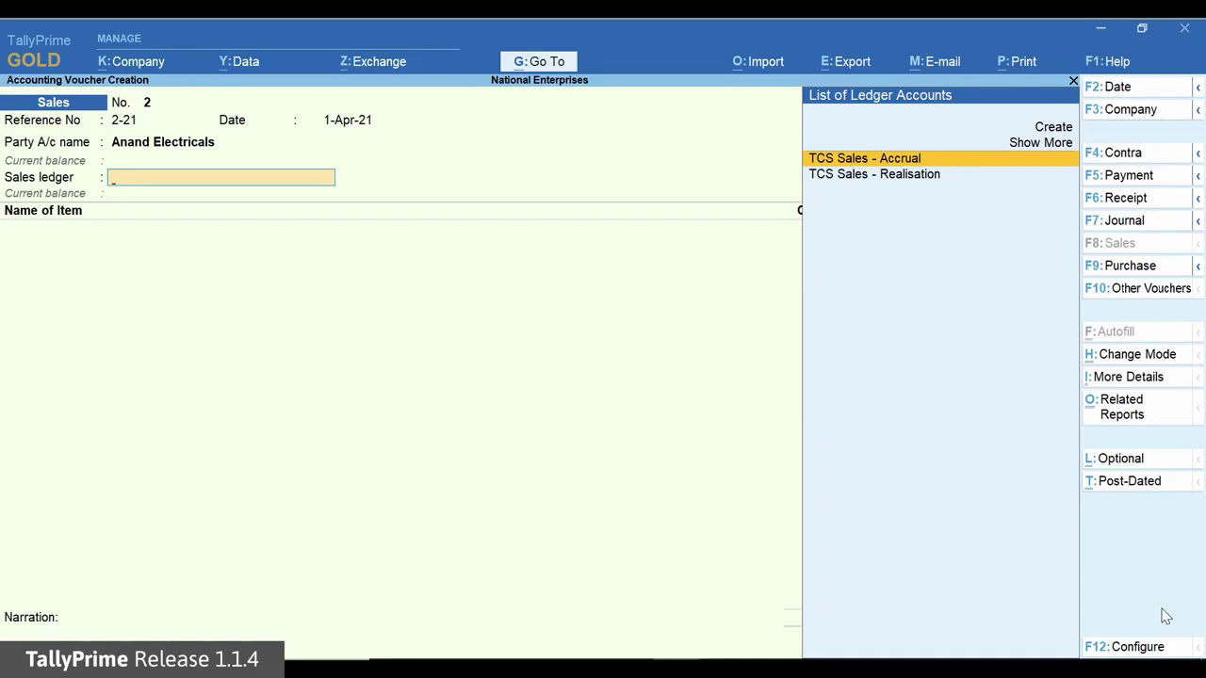
{"action": "key", "text": "Return"}
{"action": "type", "text": "U"}
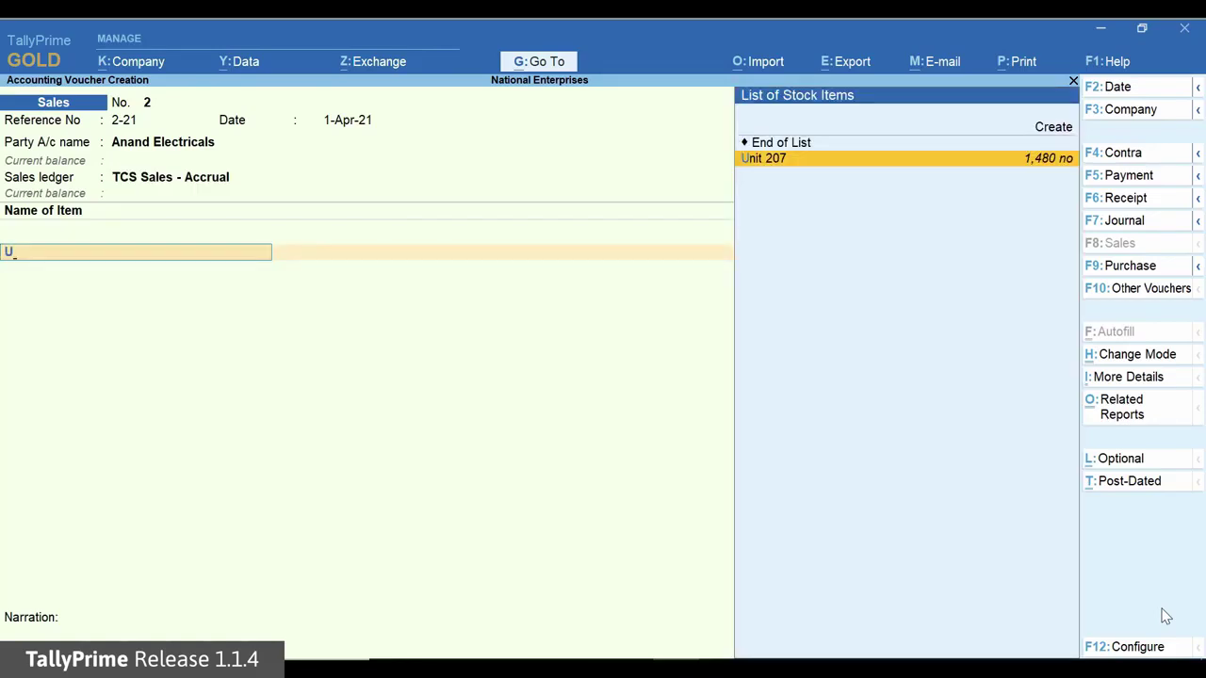
{"action": "key", "text": "Return"}
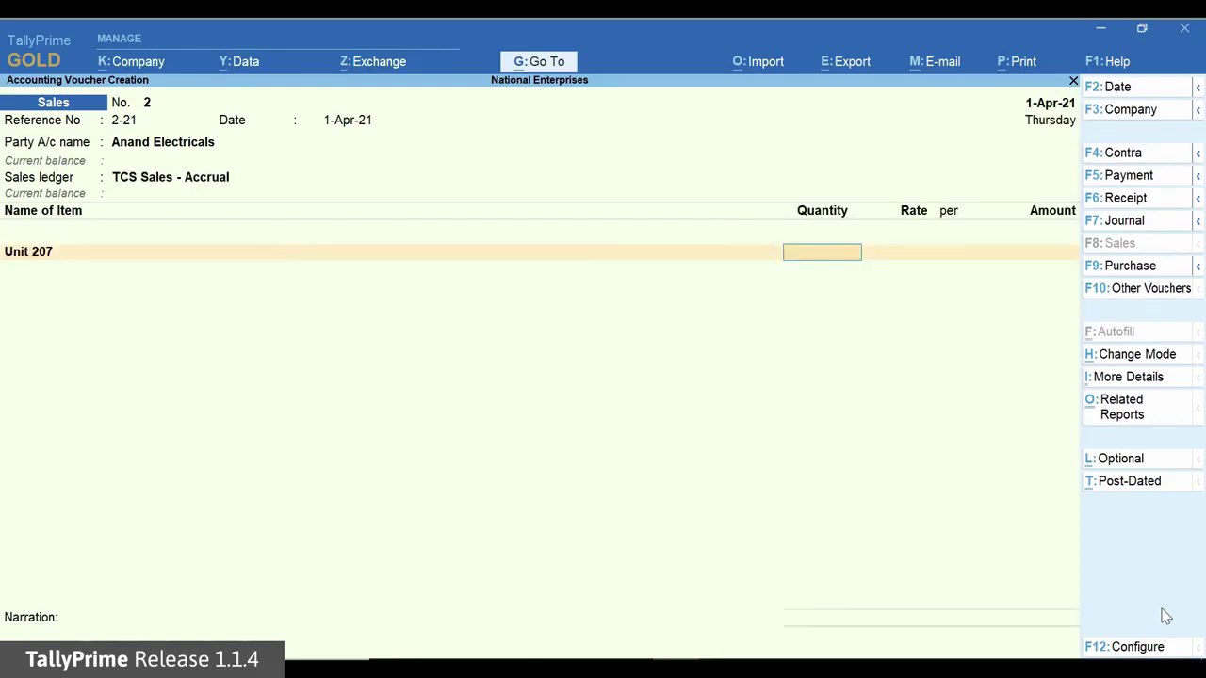
{"action": "type", "text": "540"}
{"action": "key", "text": "Return"}
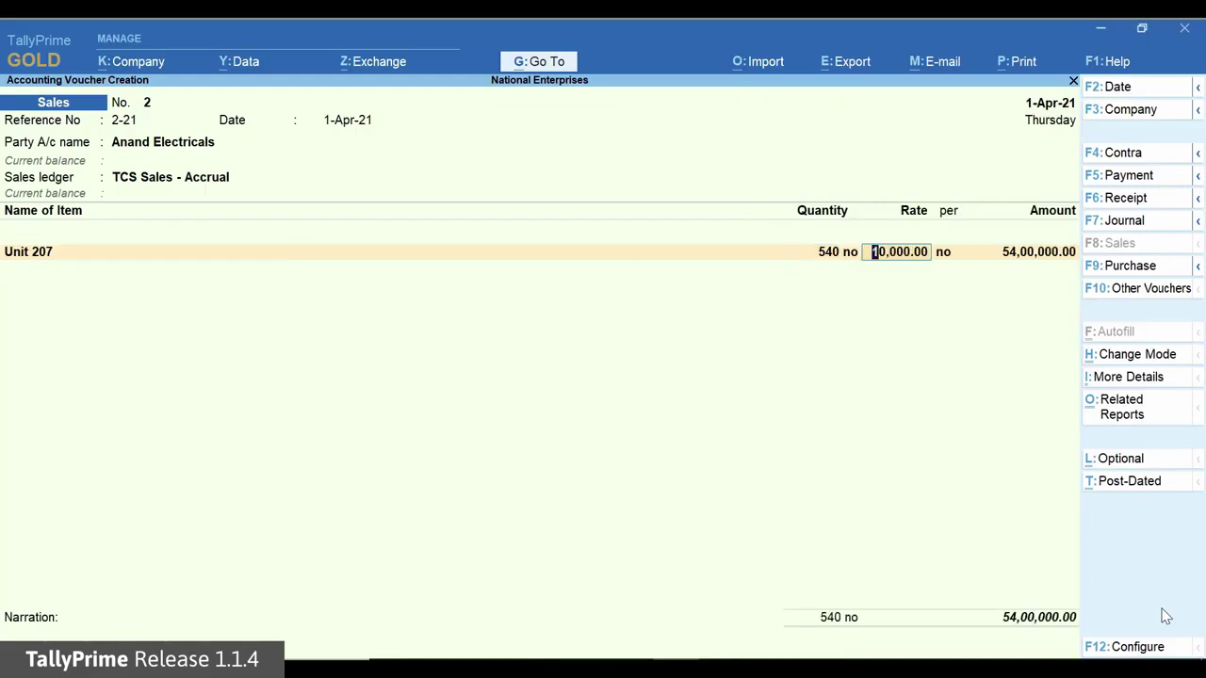
{"action": "key", "text": "Return"}
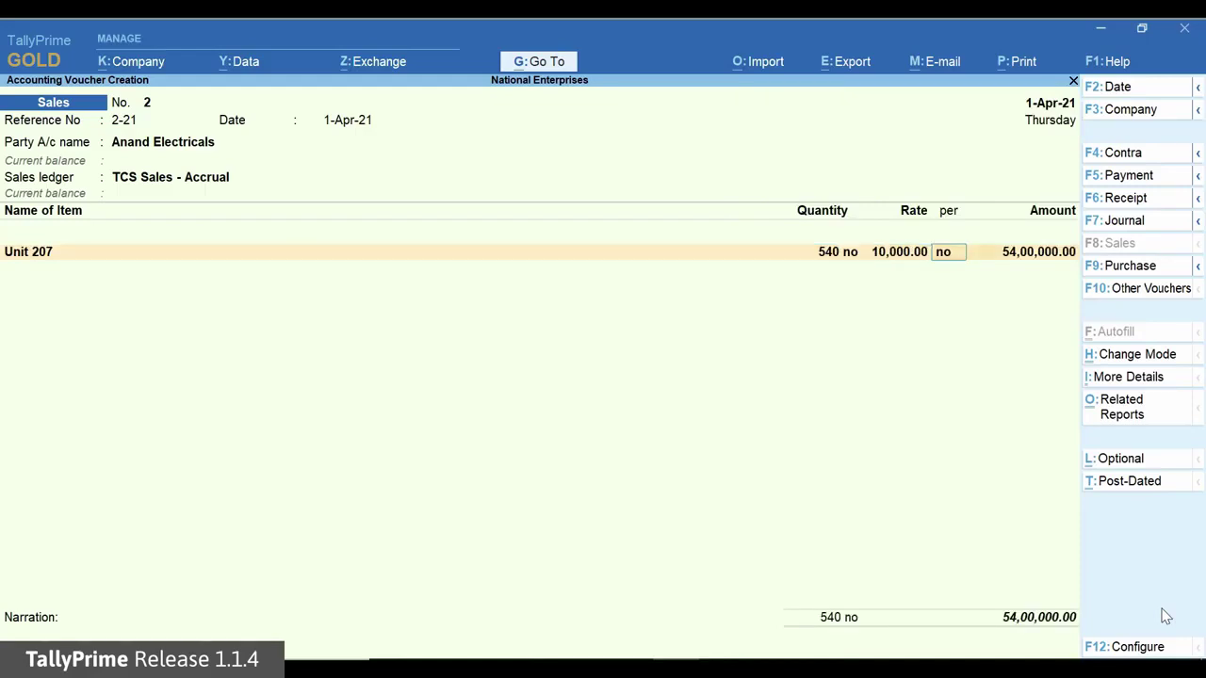
{"action": "key", "text": "Return"}
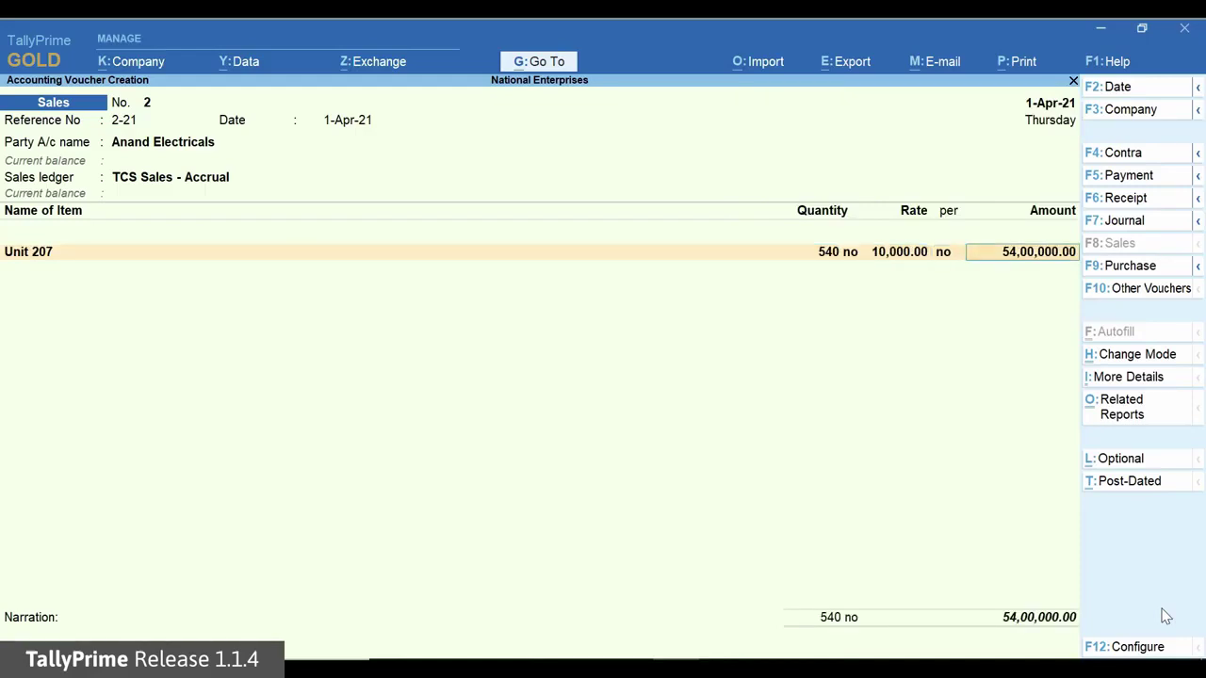
{"action": "key", "text": "Return"}
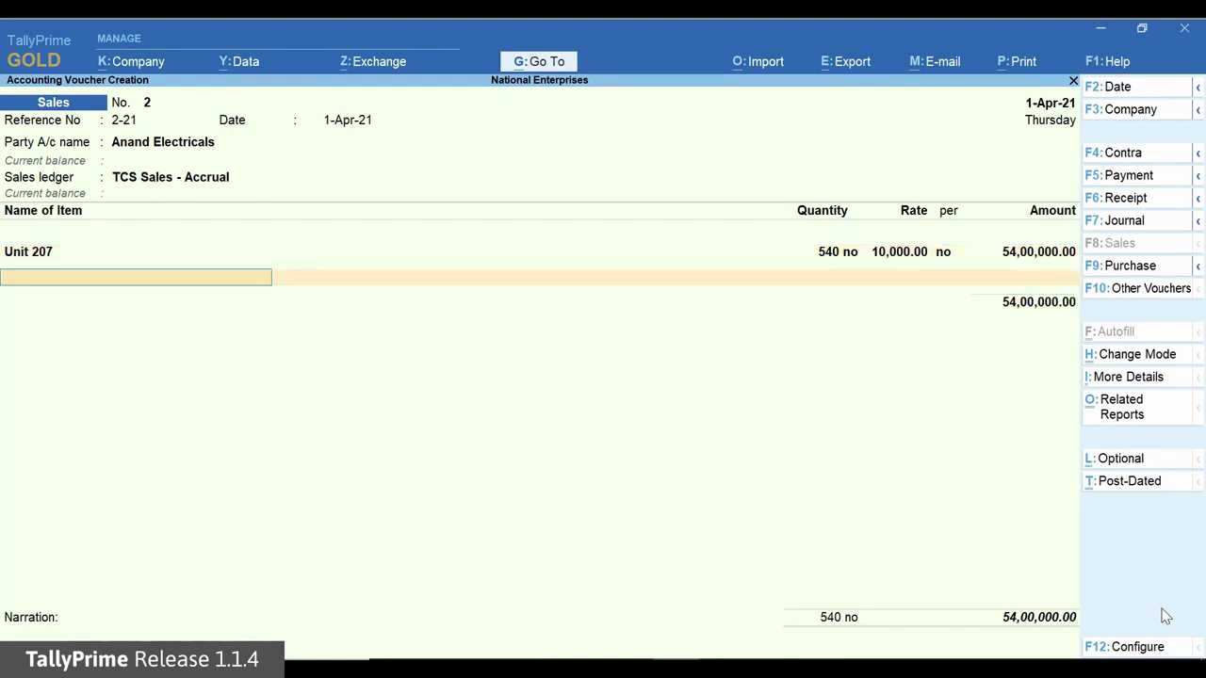
Finish the item list and add the TCS Duty ledger to the Anand Electricals sale, accepting its calculated amount
{"action": "key", "text": "Return"}
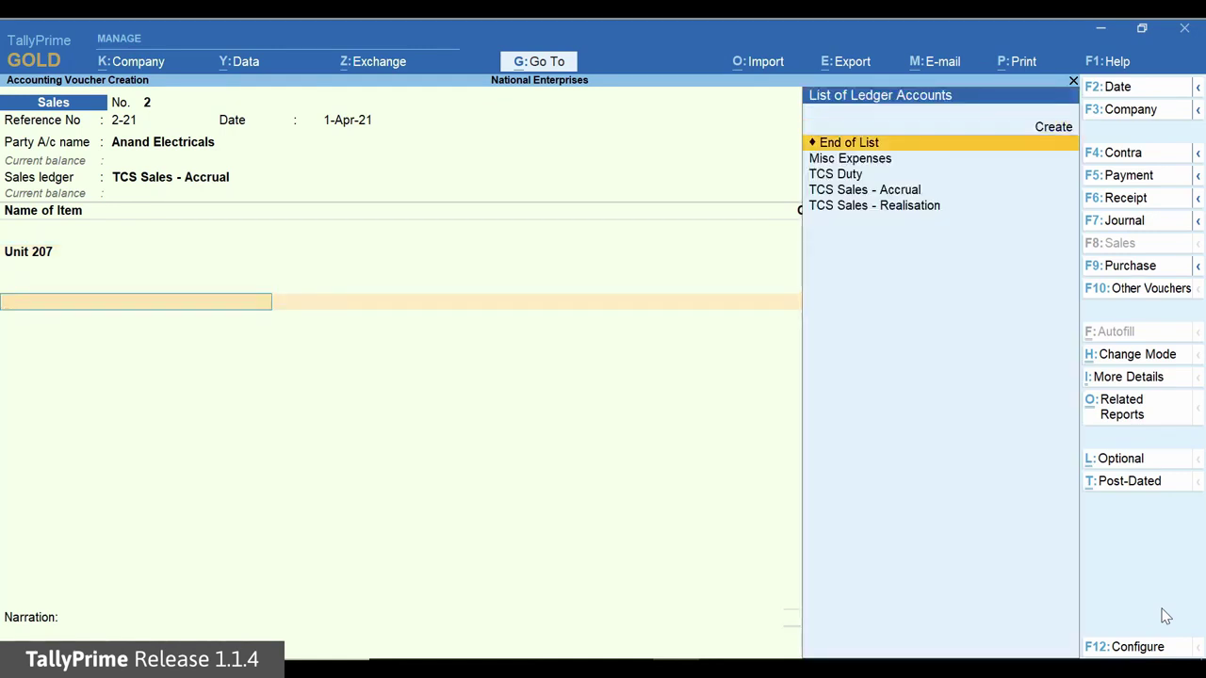
{"action": "key", "text": "Down"}
{"action": "key", "text": "Down"}
{"action": "key", "text": "Return"}
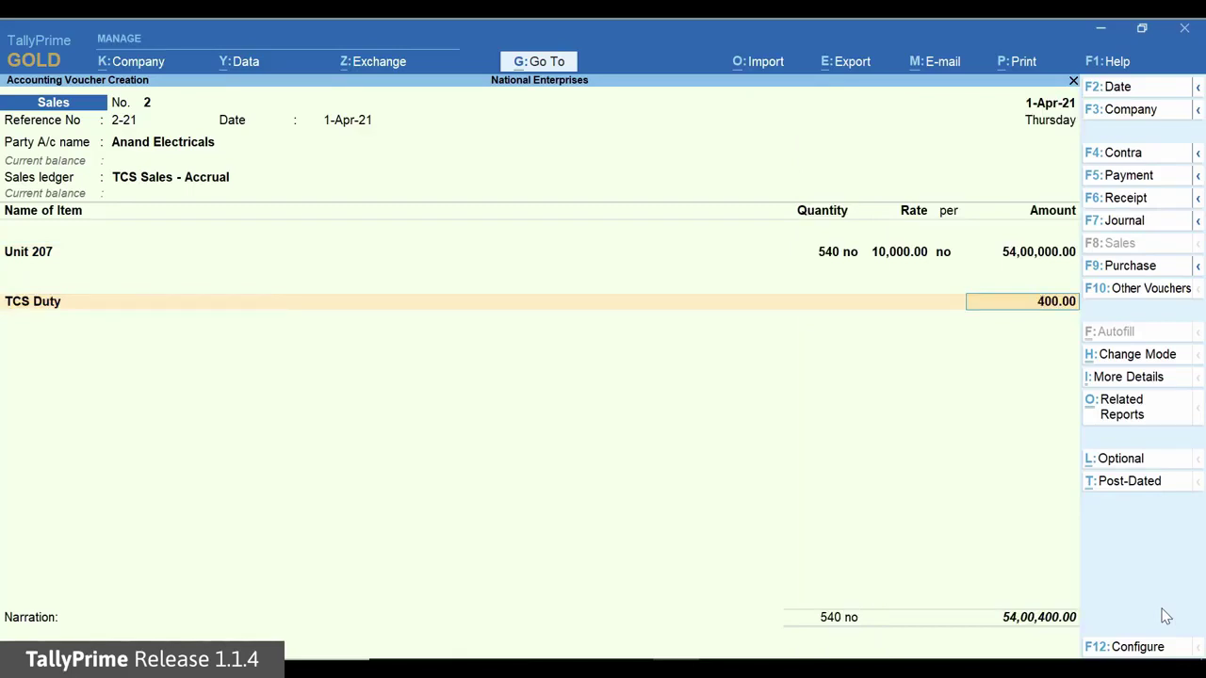
{"action": "key", "text": "Return"}
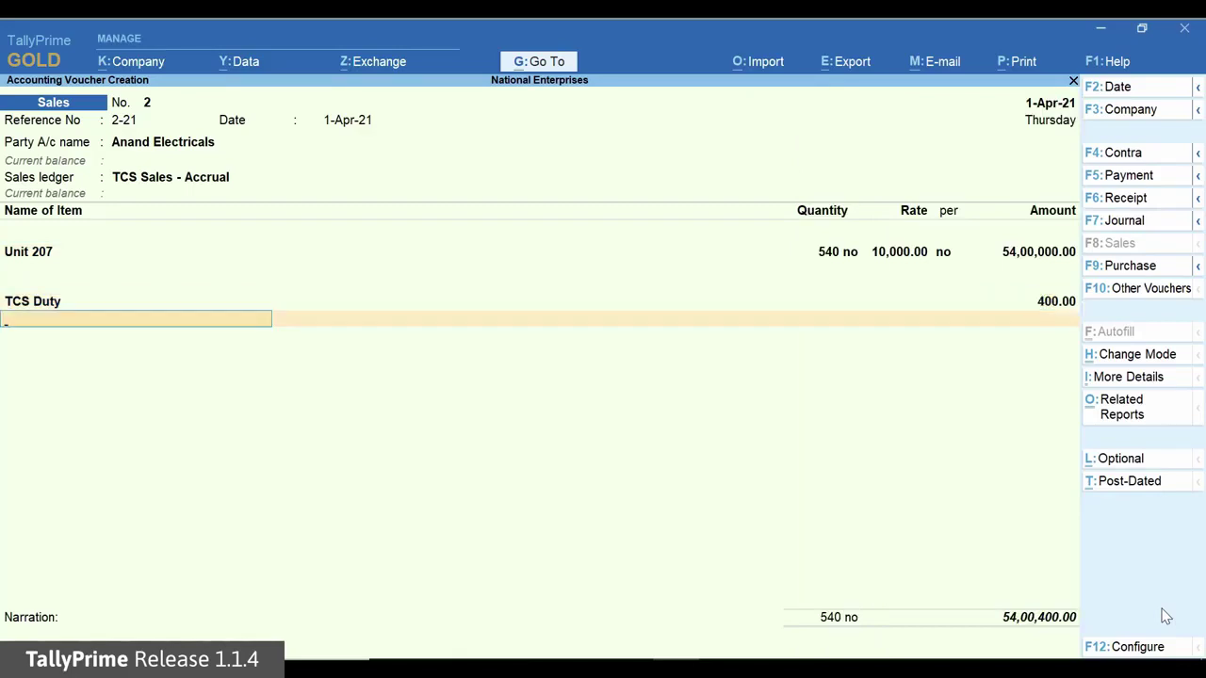
Review the detailed TCS - Tax Analysis for the Anand Electricals sales voucher
{"action": "key", "text": "ctrl+o"}
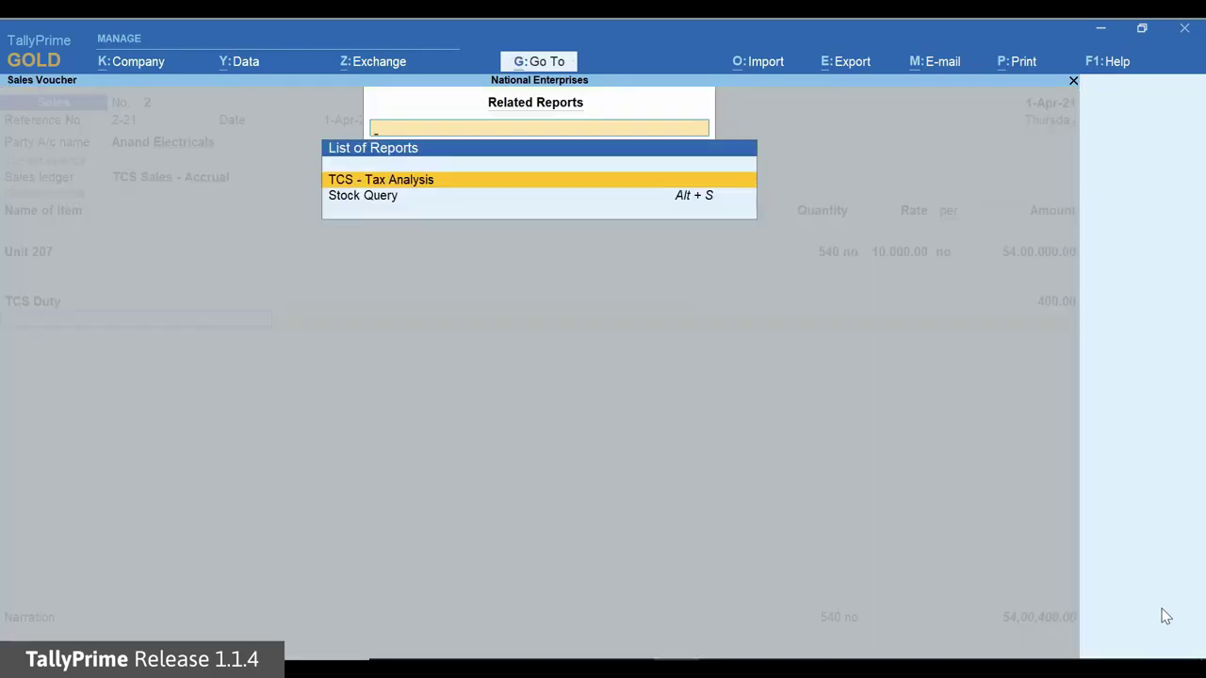
{"action": "key", "text": "Return"}
{"action": "key", "text": "alt+F5"}
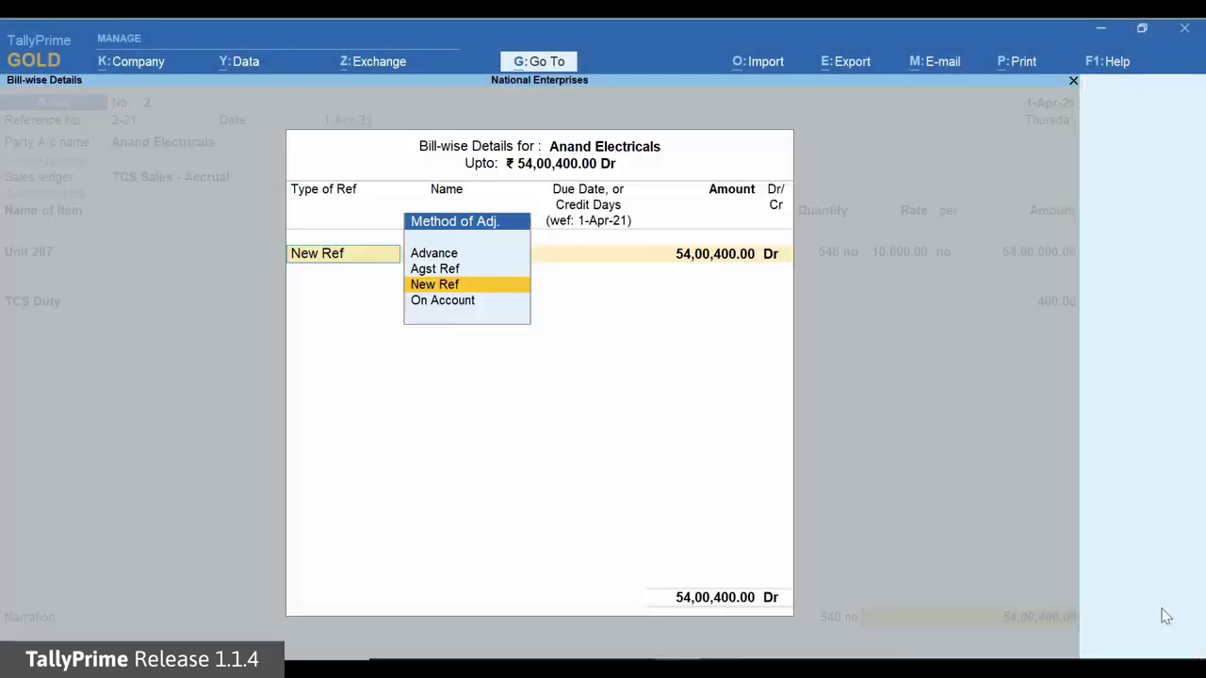
Record the Anand Electricals bill-wise details as New Ref for 54,00,400.00 Dr and save the sales voucher
{"action": "key", "text": "Return"}
{"action": "key", "text": "Return"}
{"action": "key", "text": "Return"}
{"action": "key", "text": "Return"}
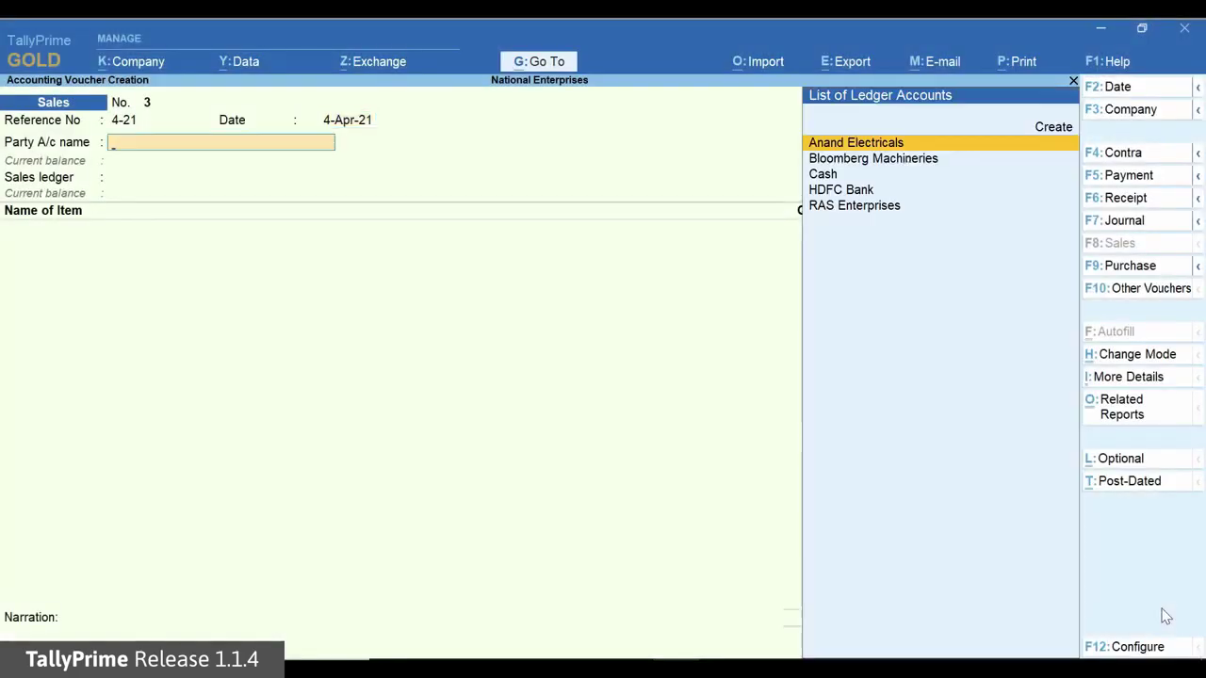
In sales voucher 4-21 for Bloomberg Machineries, use TCS Sales - Accrual and add 450 no of Unit 207 at 10,000.00
{"action": "key", "text": "Down"}
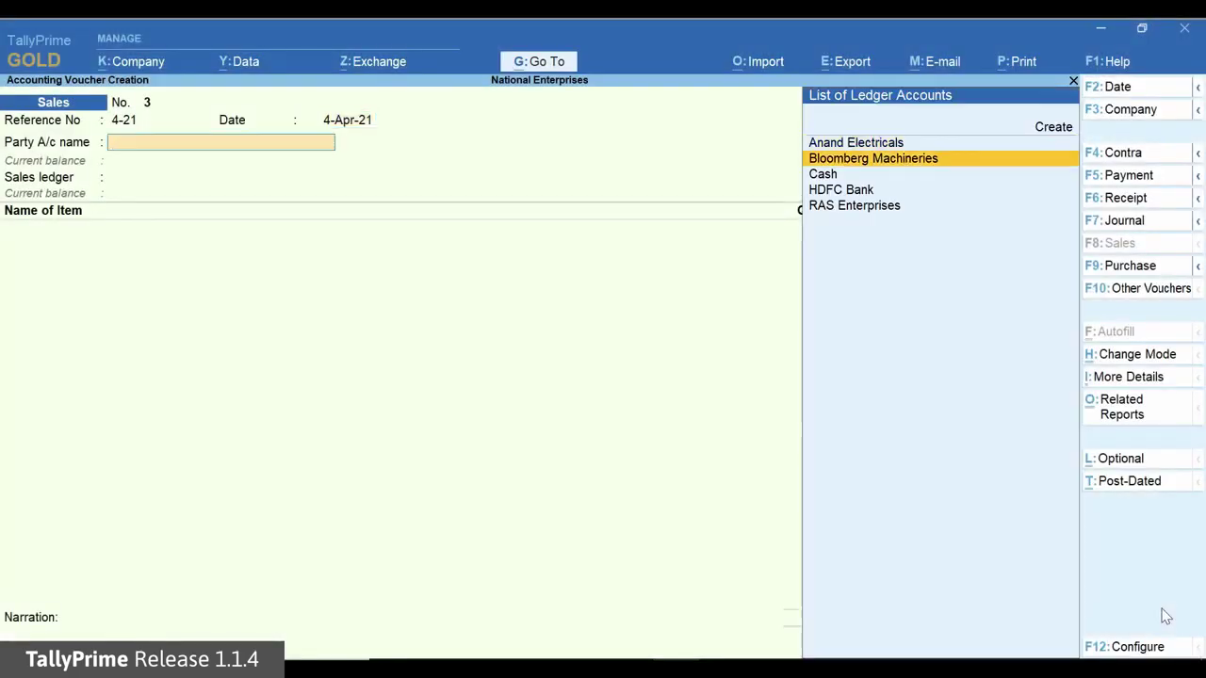
{"action": "key", "text": "Return"}
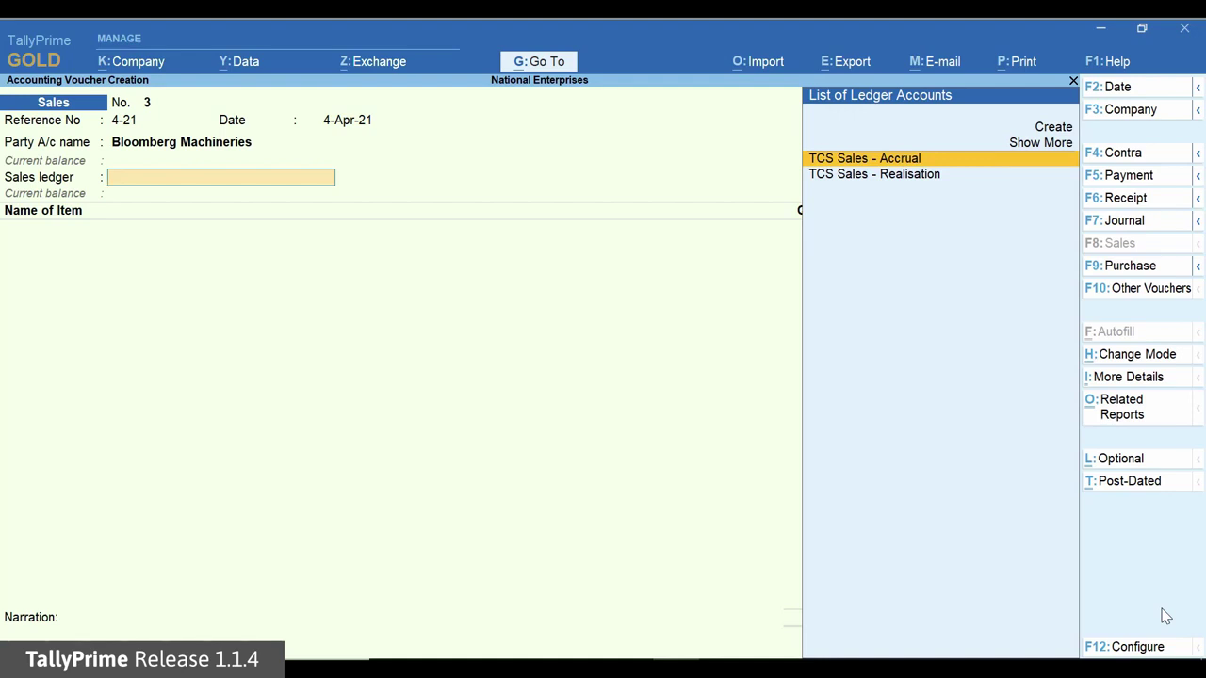
{"action": "key", "text": "Return"}
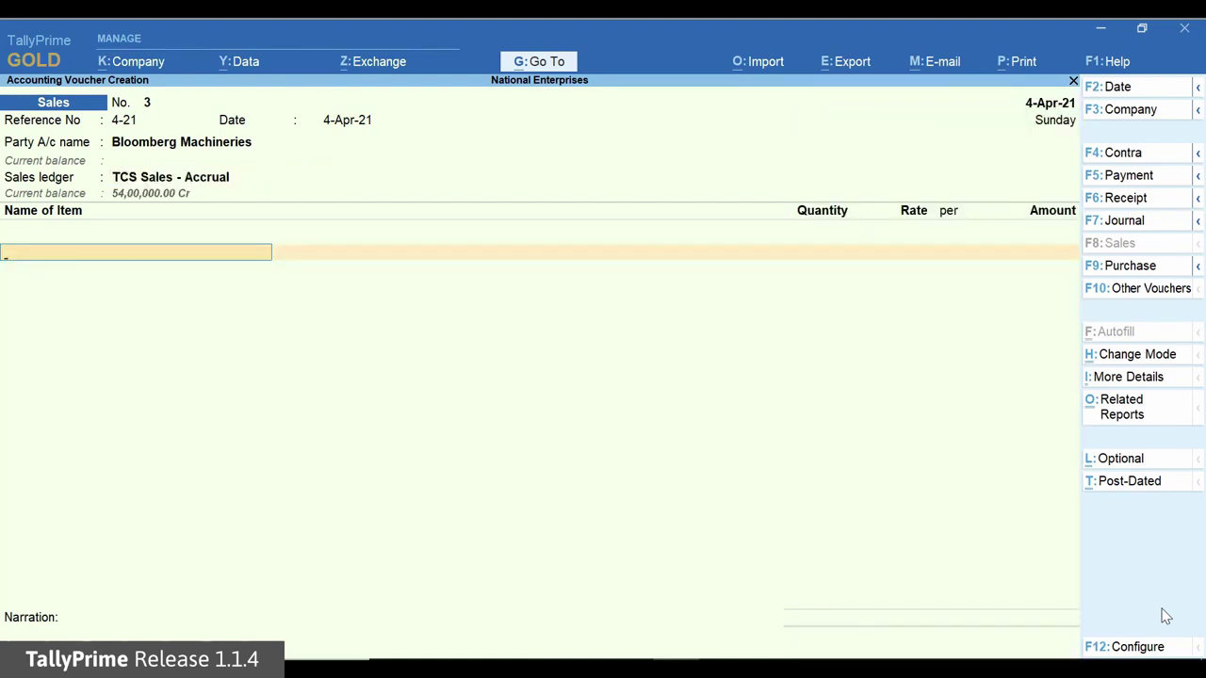
{"action": "key", "text": "Down"}
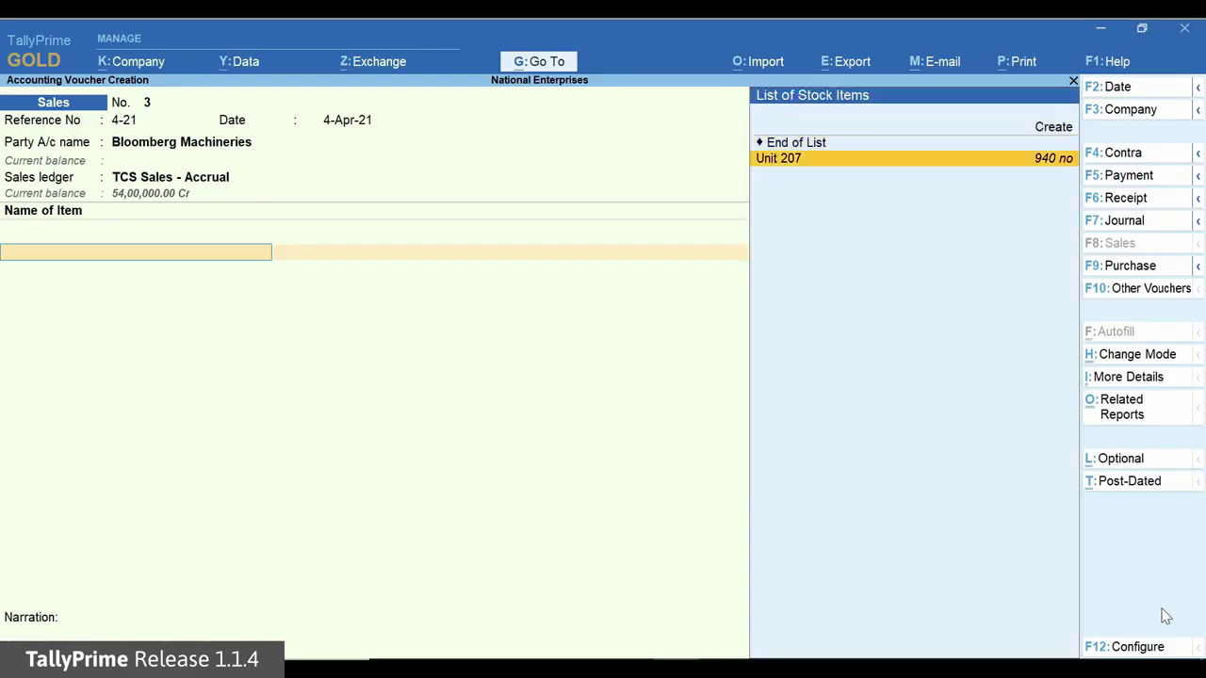
{"action": "key", "text": "Return"}
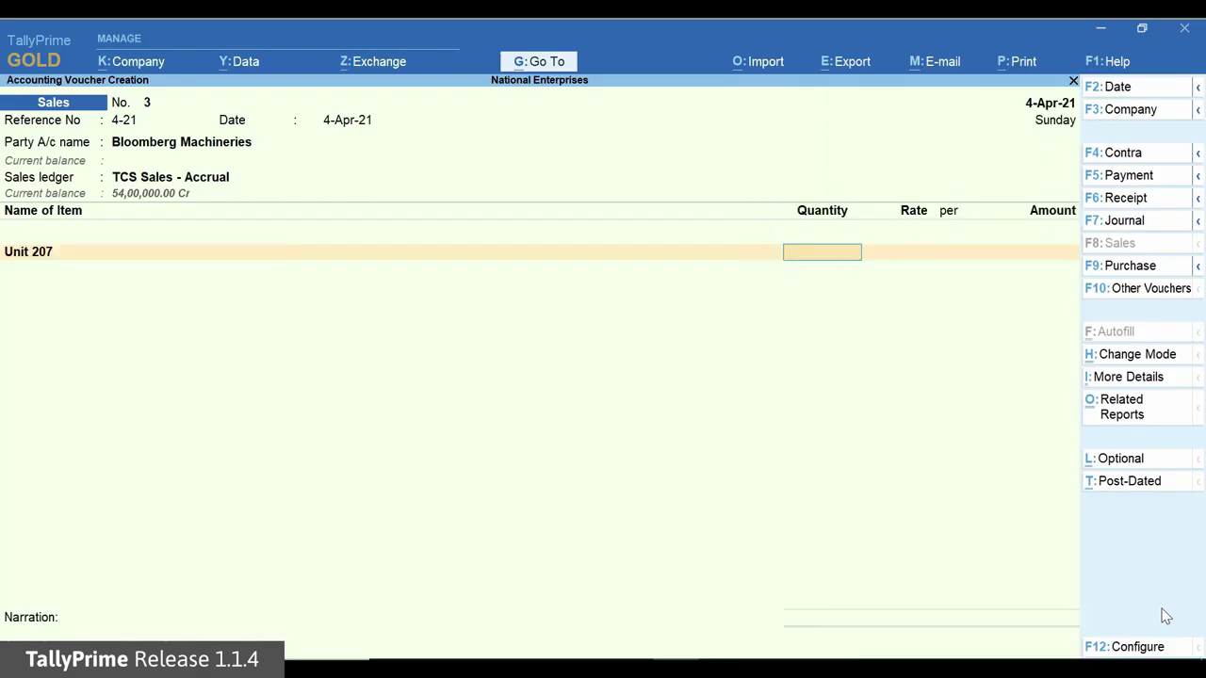
{"action": "type", "text": "450"}
{"action": "key", "text": "Return"}
{"action": "key", "text": "Return"}
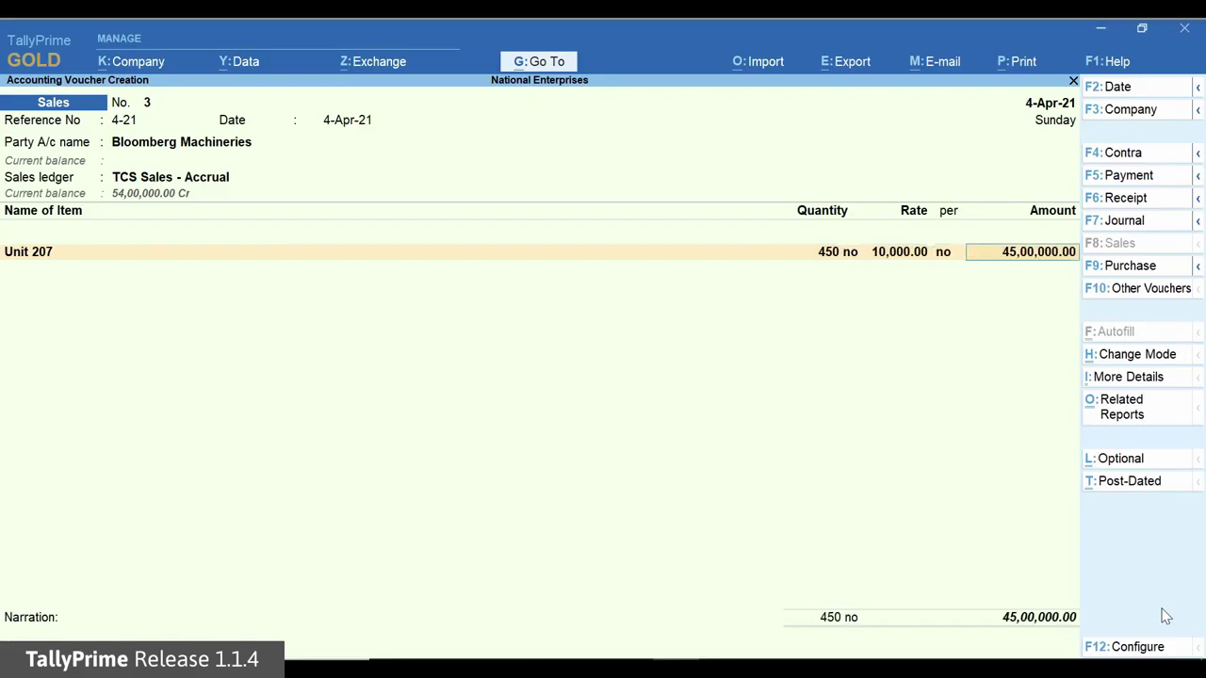
{"action": "key", "text": "Return"}
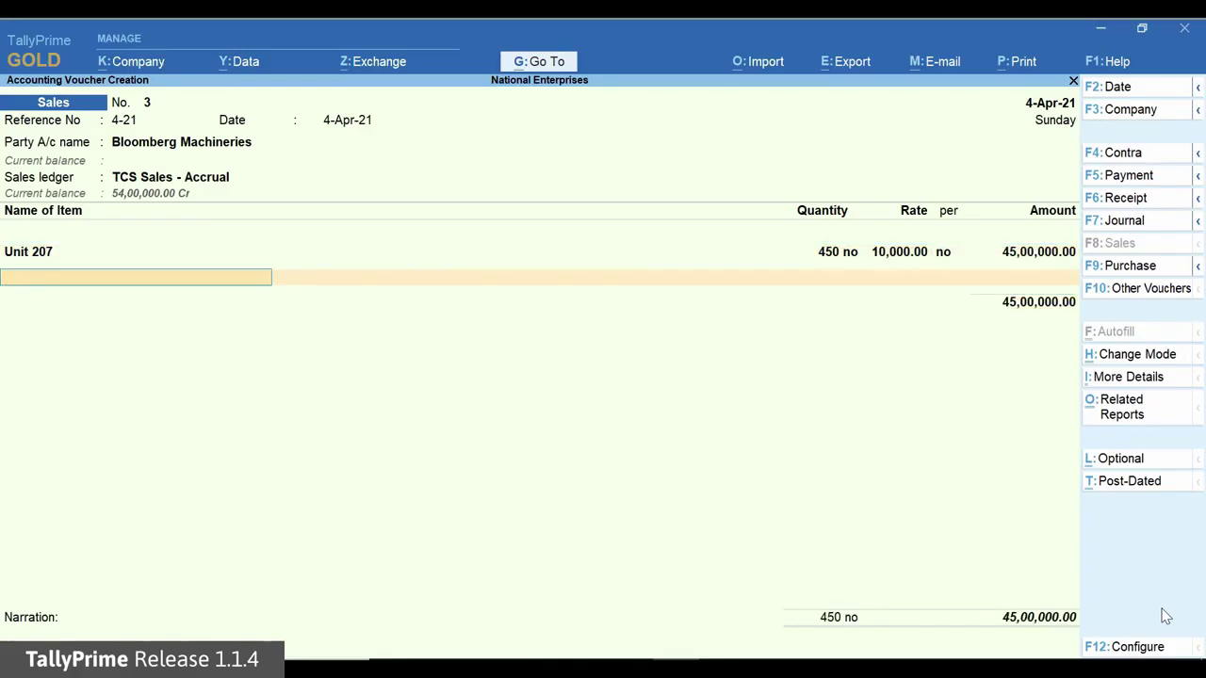
{"action": "key", "text": "Return"}
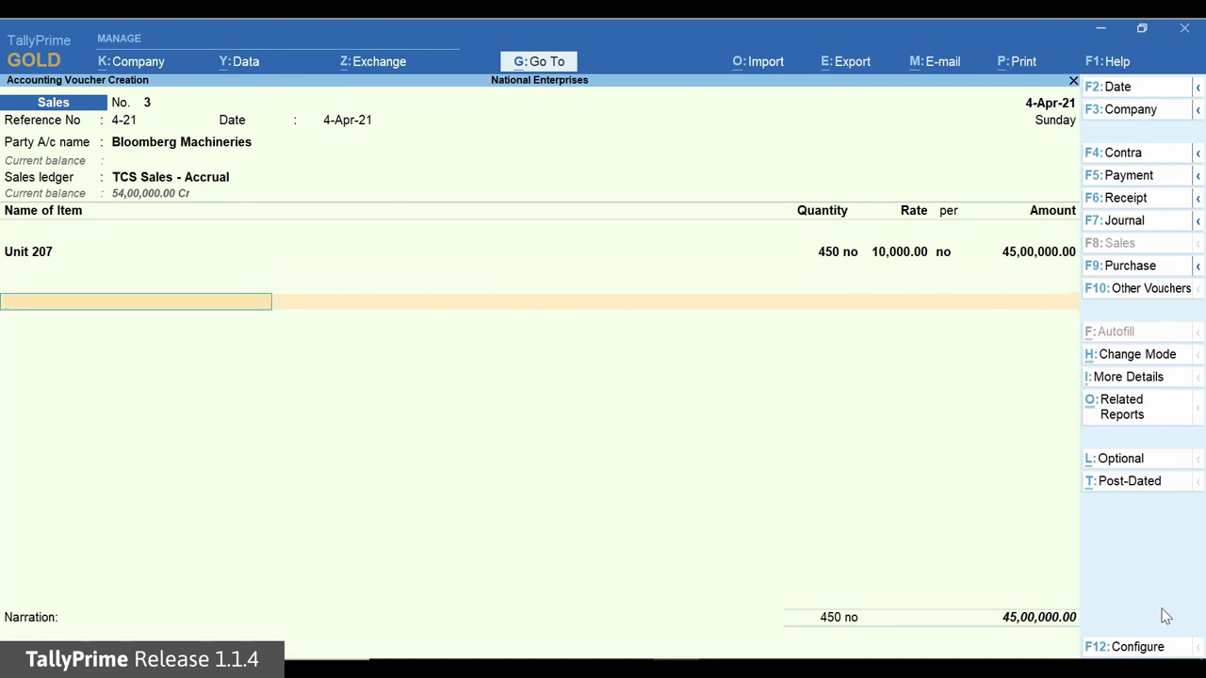
Try to apply the TCS Duty ledger to the Bloomberg Machineries sale of 450 no
{"action": "type", "text": "T"}
{"action": "key", "text": "Down"}
{"action": "key", "text": "Return"}
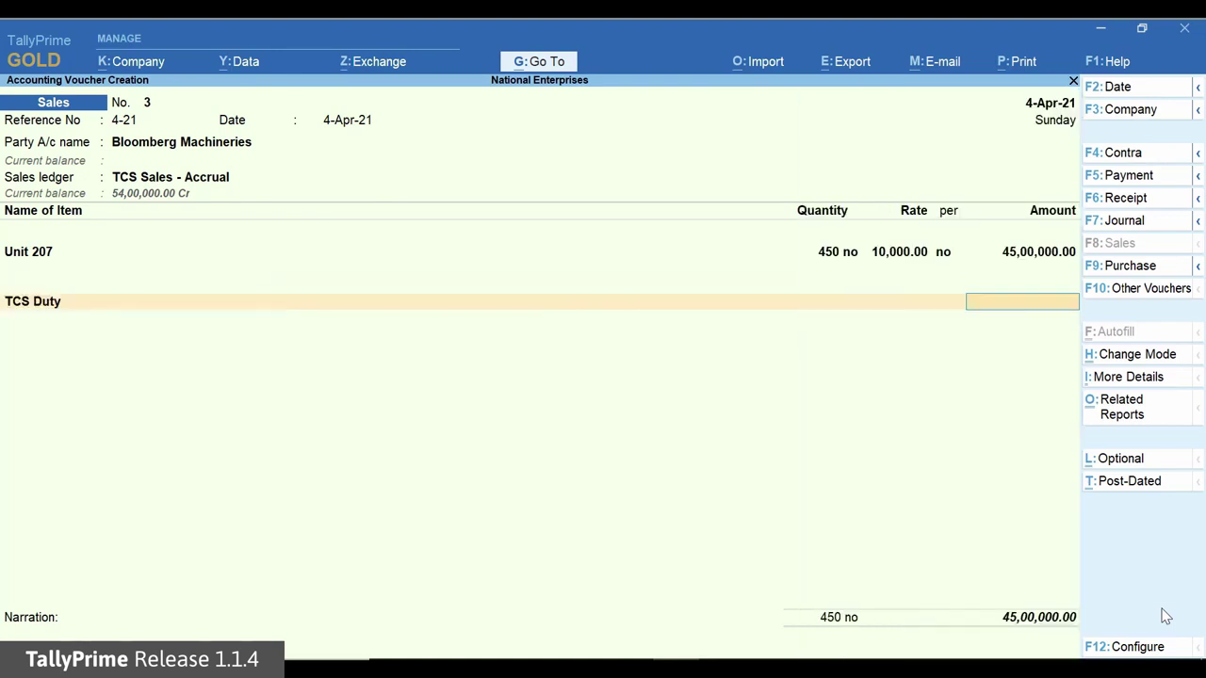
{"action": "key", "text": "BackSpace"}
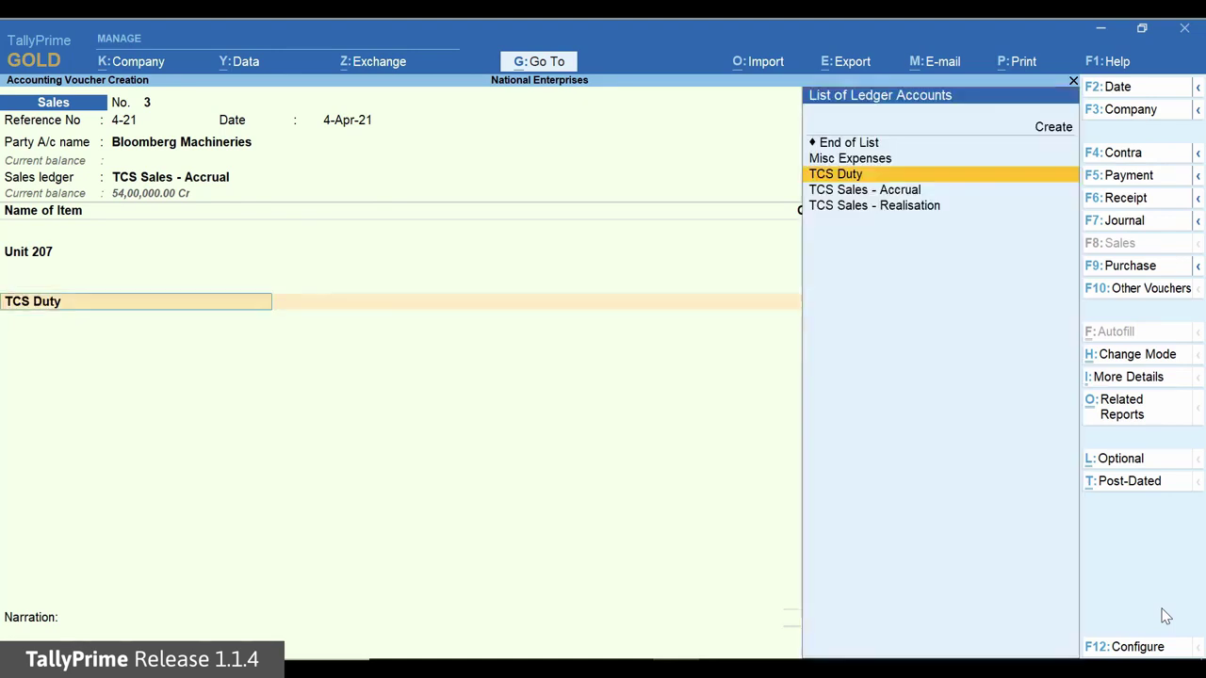
End the ledger list without TCS Duty and save the Bloomberg Machineries sales voucher 4-21
{"action": "key", "text": "Up"}
{"action": "key", "text": "Up"}
{"action": "key", "text": "Return"}
{"action": "key", "text": "Return"}
{"action": "key", "text": "Return"}
{"action": "key", "text": "Return"}
{"action": "key", "text": "Return"}
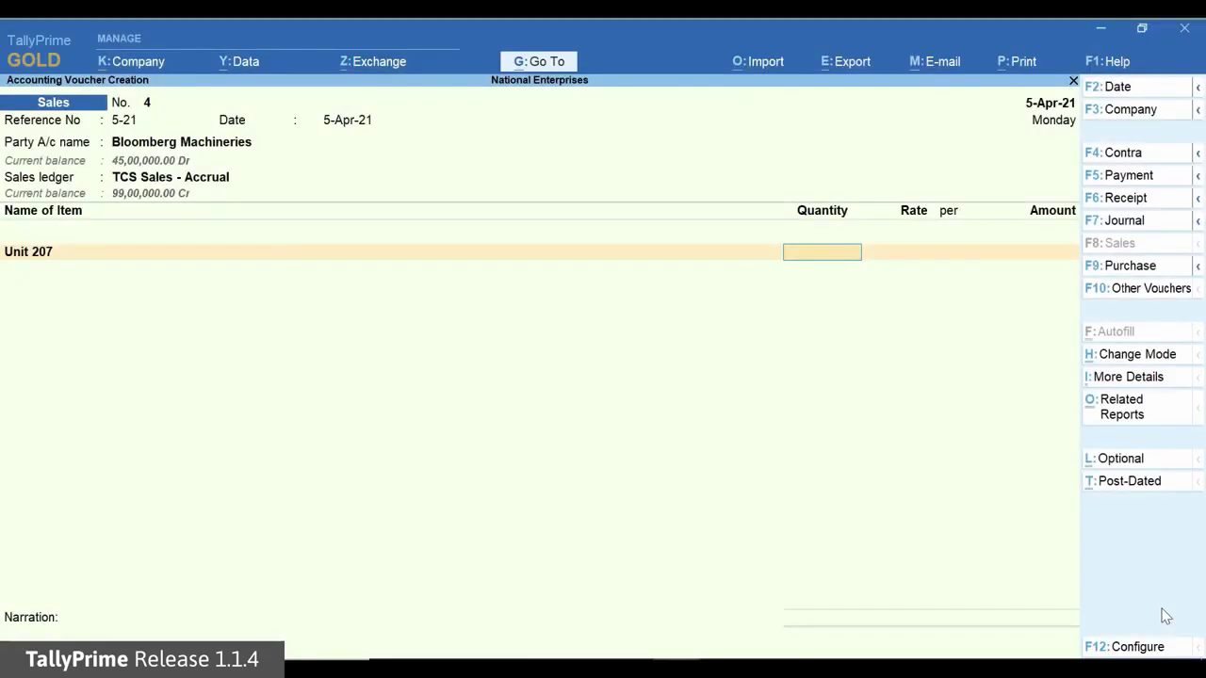
In sales voucher 5-21 for Bloomberg Machineries, set Unit 207 to 100 no at a rate of 10,000.00
{"action": "type", "text": "100"}
{"action": "key", "text": "Return"}
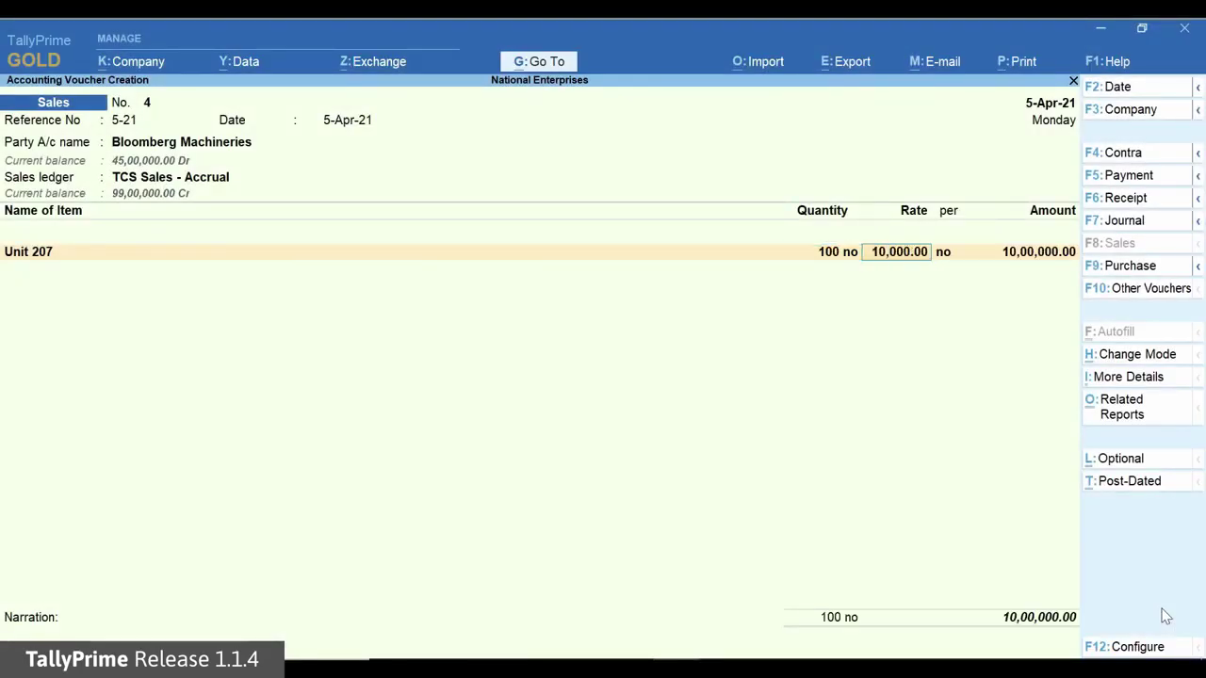
{"action": "key", "text": "Return"}
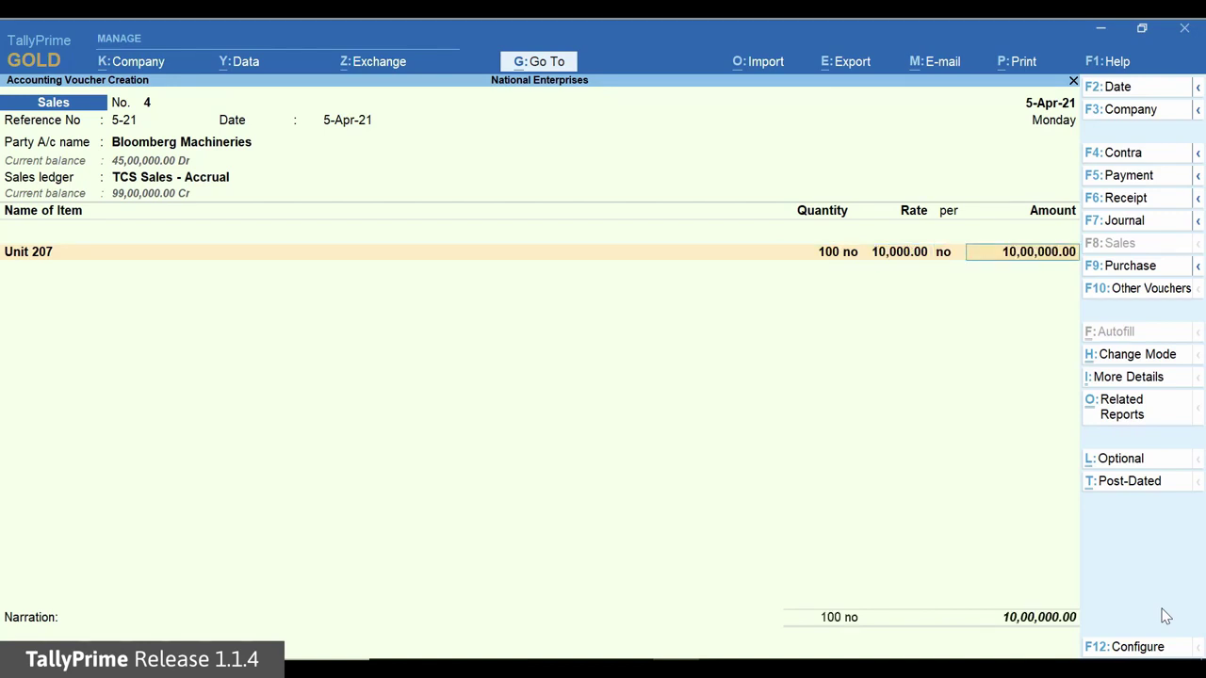
{"action": "key", "text": "Return"}
Finish the item list and add the TCS Duty ledger to sales voucher 5-21, accepting its calculated amount
{"action": "key", "text": "Return"}
{"action": "type", "text": "T"}
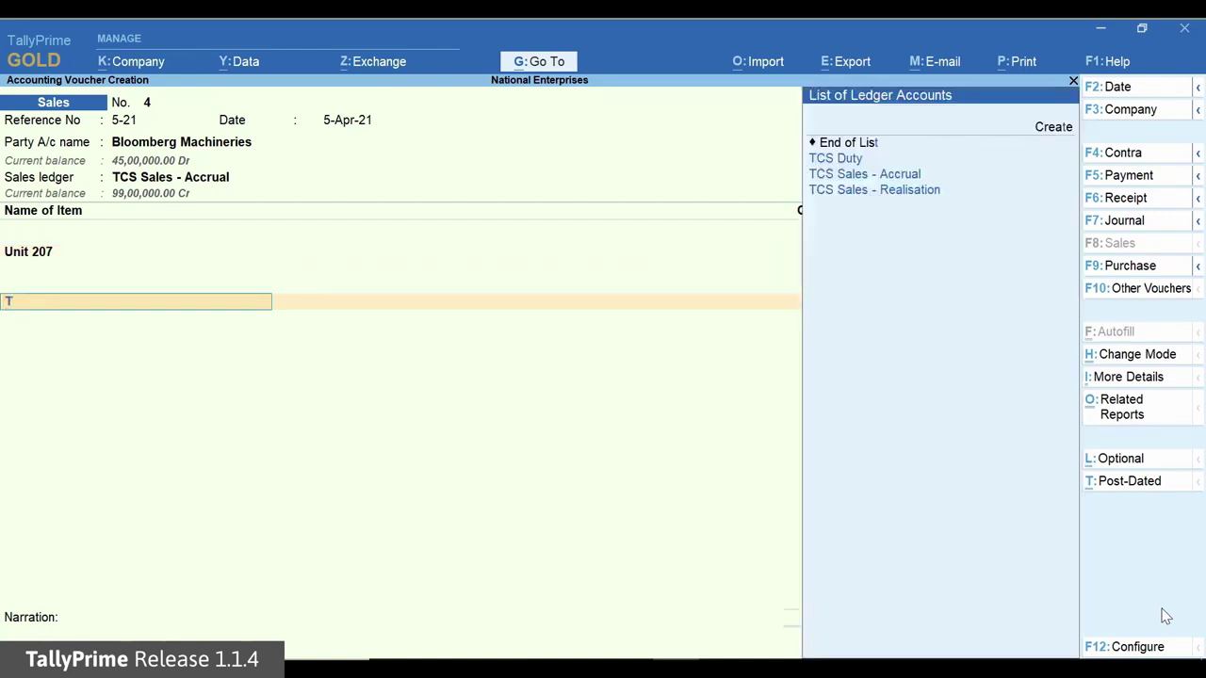
{"action": "key", "text": "Return"}
{"action": "key", "text": "Return"}
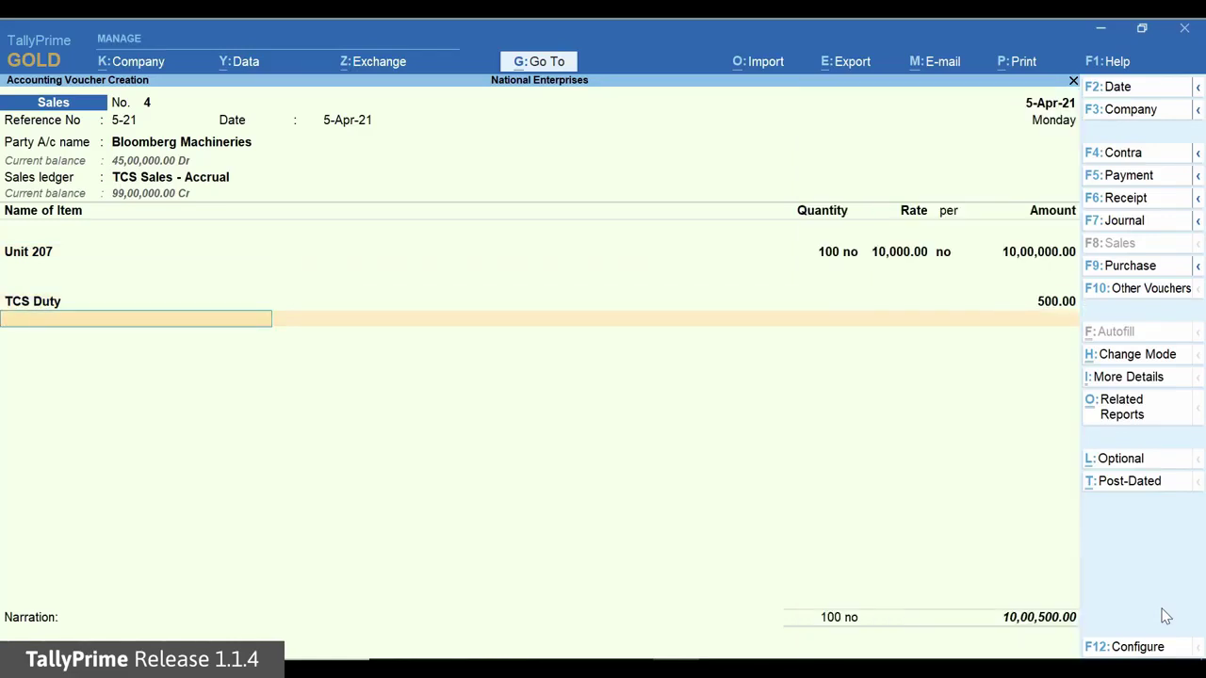
Examine the detailed TCS tax analysis of sales voucher 5-21, including its taxable value
{"action": "key", "text": "ctrl+o"}
{"action": "key", "text": "Return"}
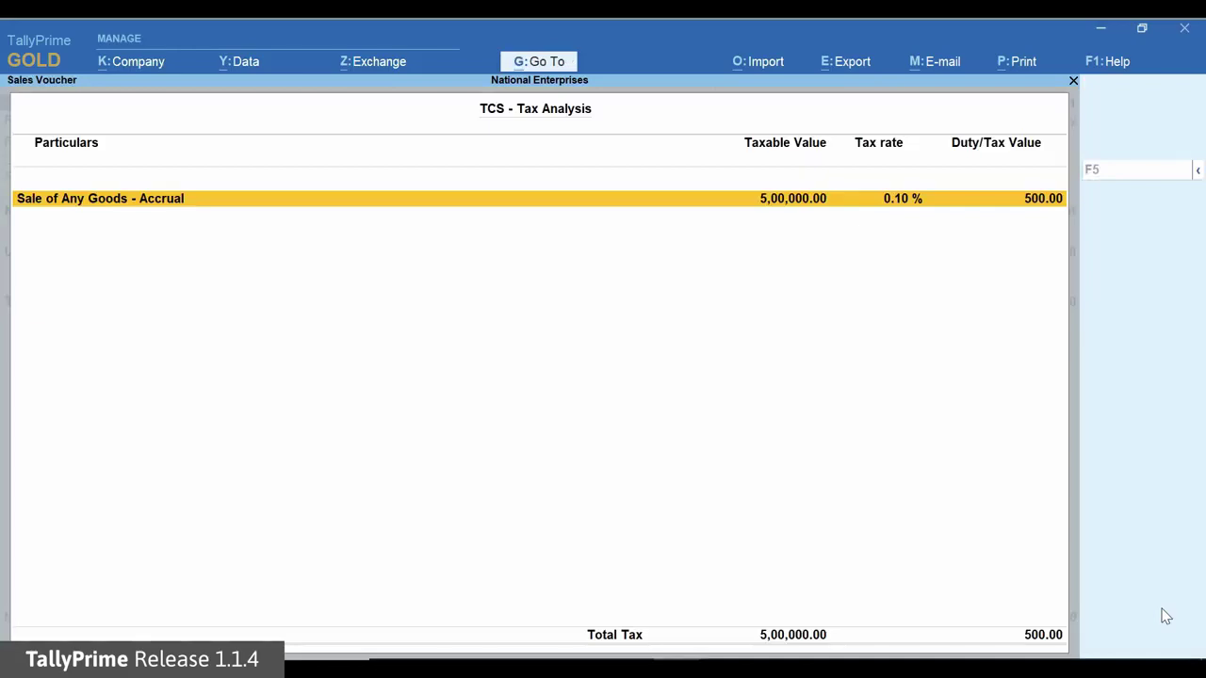
{"action": "key", "text": "alt+F5"}
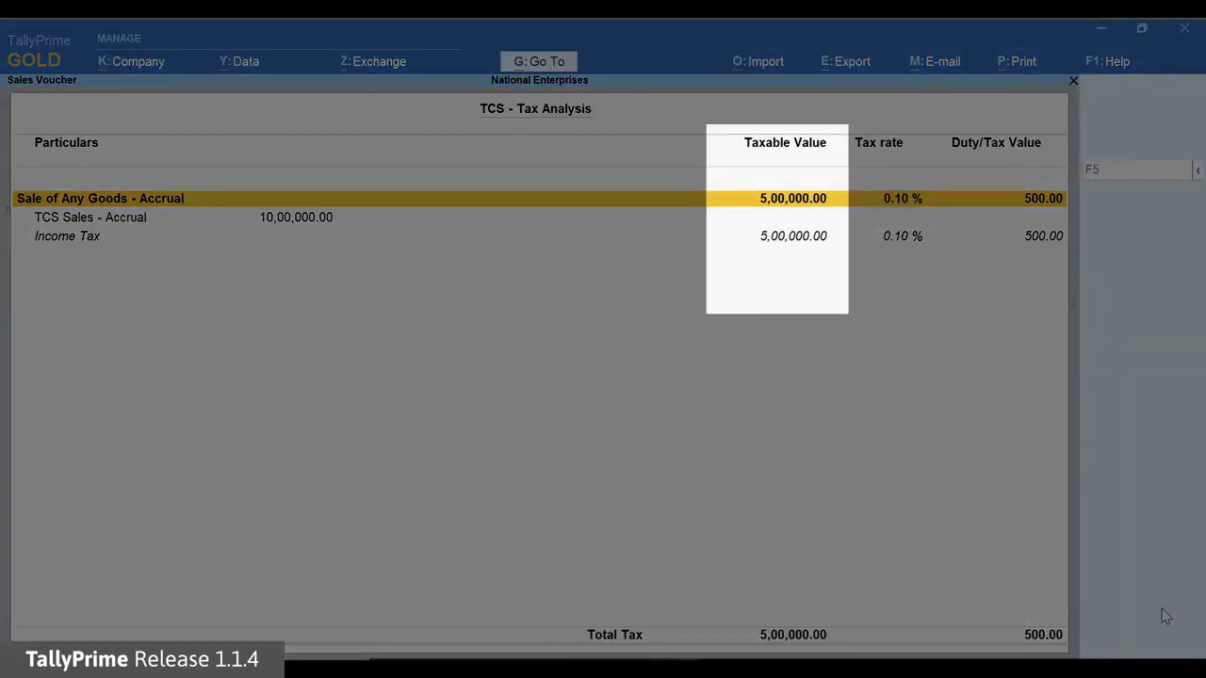
{"action": "key", "text": "Escape"}
Finish the ledger list and save the Bloomberg Machineries sales voucher 5-21 without a narration
{"action": "key", "text": "Return"}
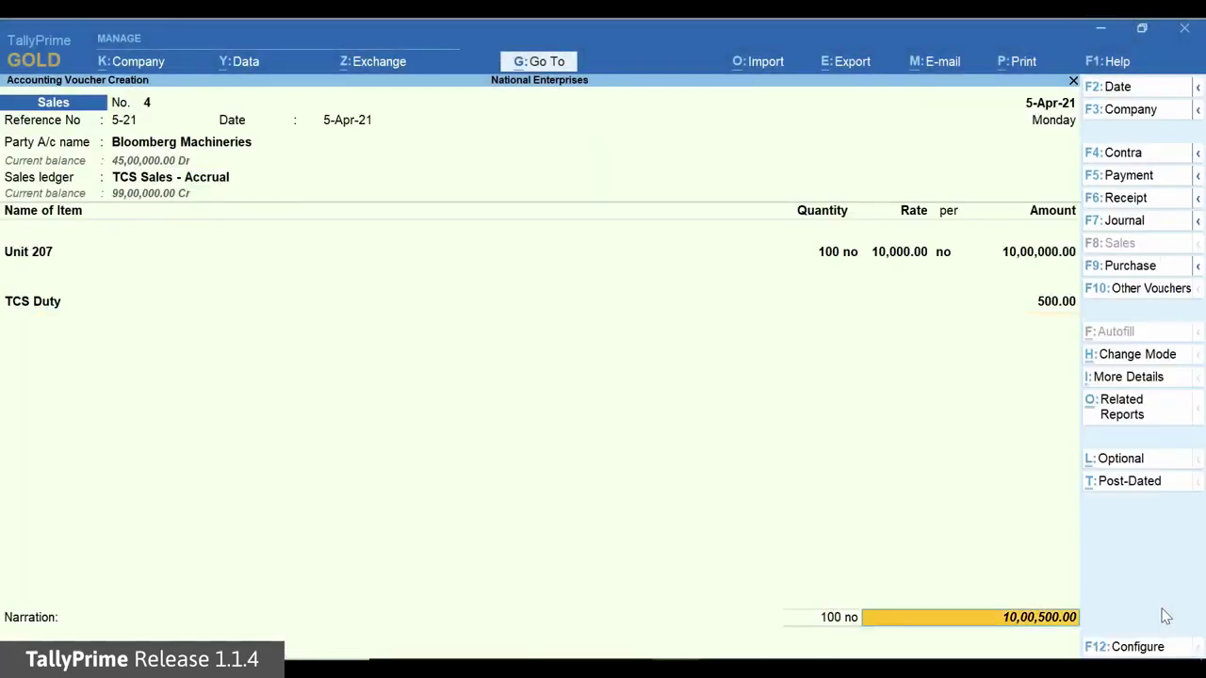
{"action": "key", "text": "Return"}
{"action": "key", "text": "Return"}
{"action": "key", "text": "Return"}
{"action": "key", "text": "Return"}
{"action": "key", "text": "Return"}
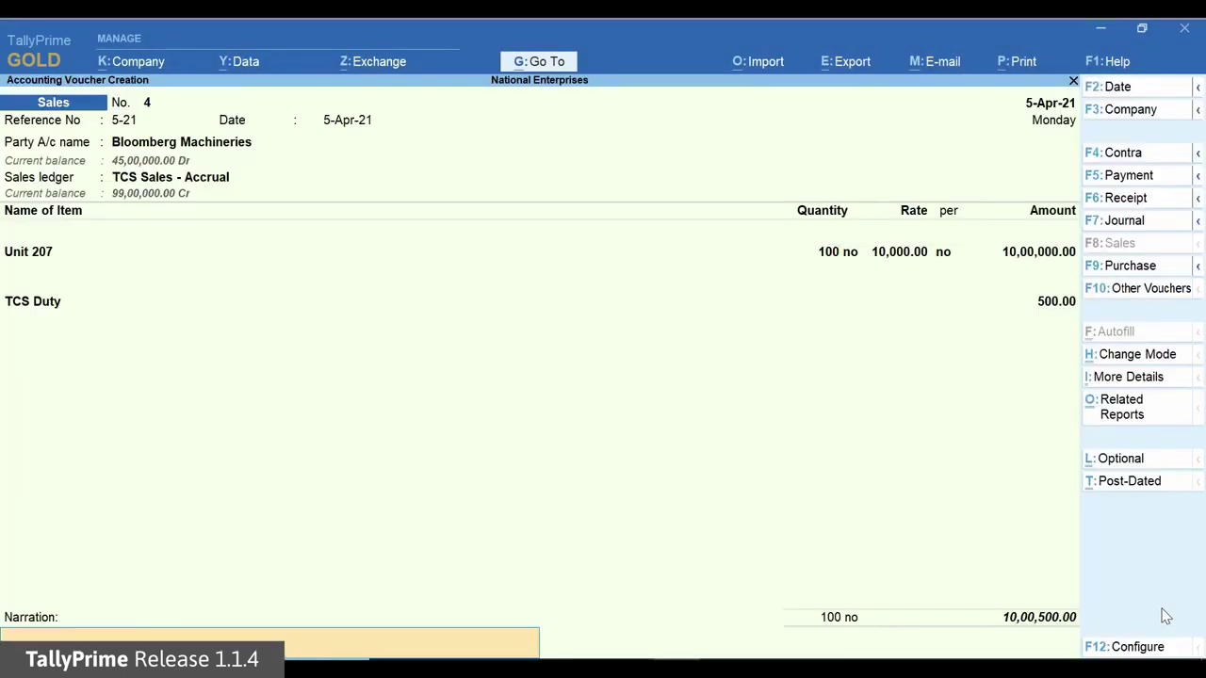
{"action": "key", "text": "Return"}
{"action": "key", "text": "Return"}
Open Form 27EQ and examine the Bloomberg Machineries entry under Collection at Normal Rate
{"action": "key", "text": "alt+g"}
{"action": "type", "text": "For"}
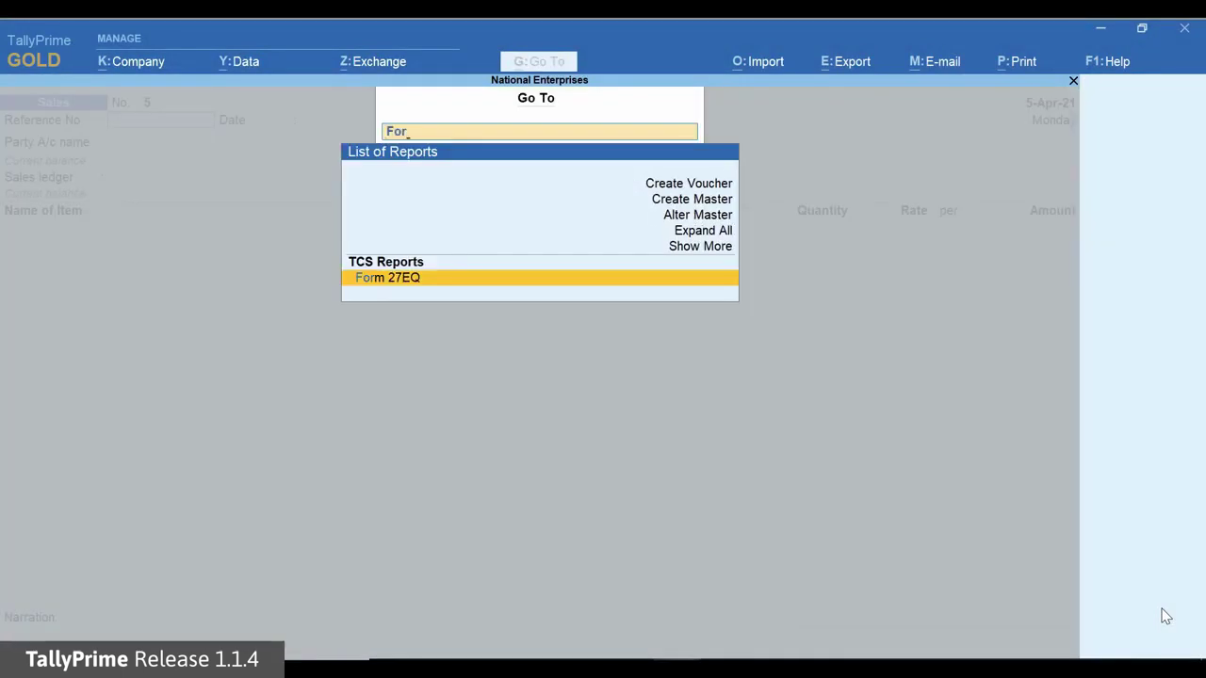
{"action": "key", "text": "Return"}
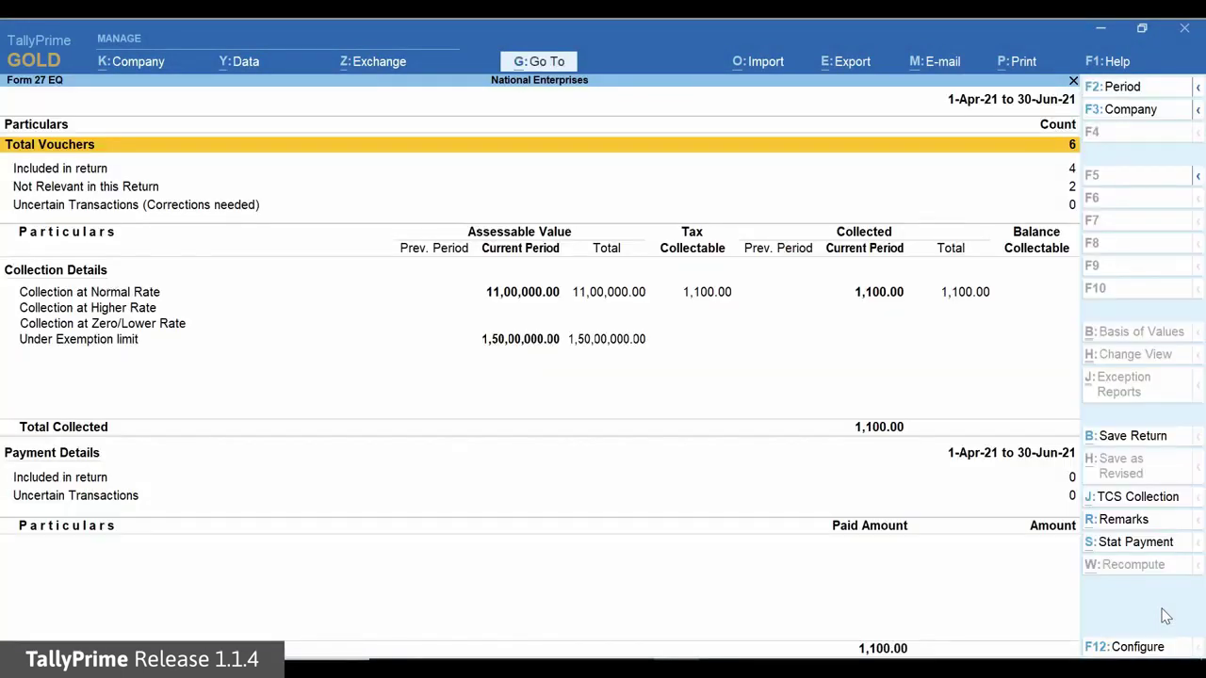
{"action": "key", "text": "Down"}
{"action": "key", "text": "Down"}
{"action": "key", "text": "Down"}
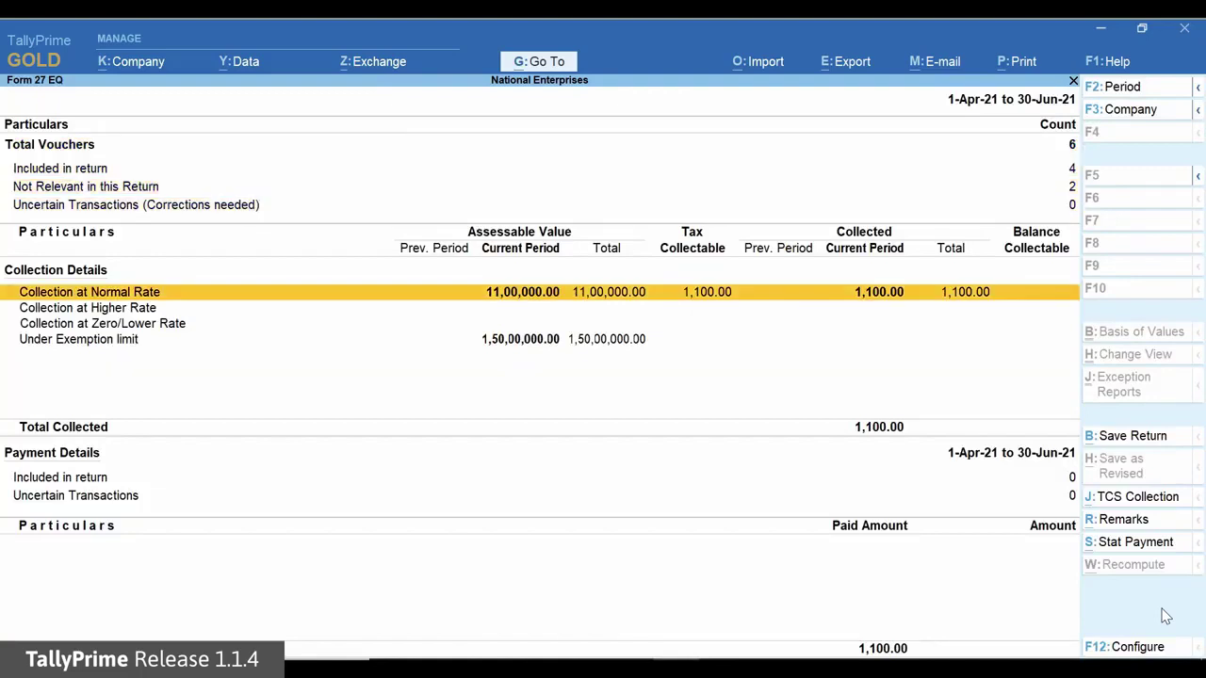
{"action": "key", "text": "Return"}
{"action": "key", "text": "Down"}
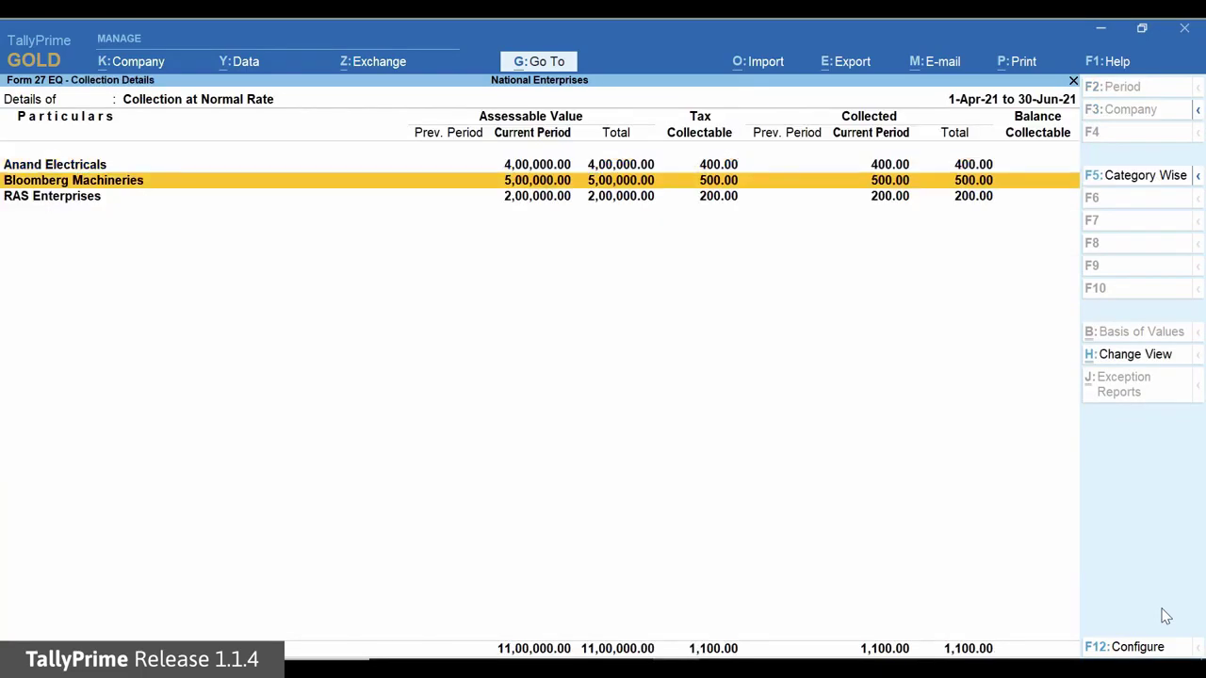
{"action": "key", "text": "Escape"}
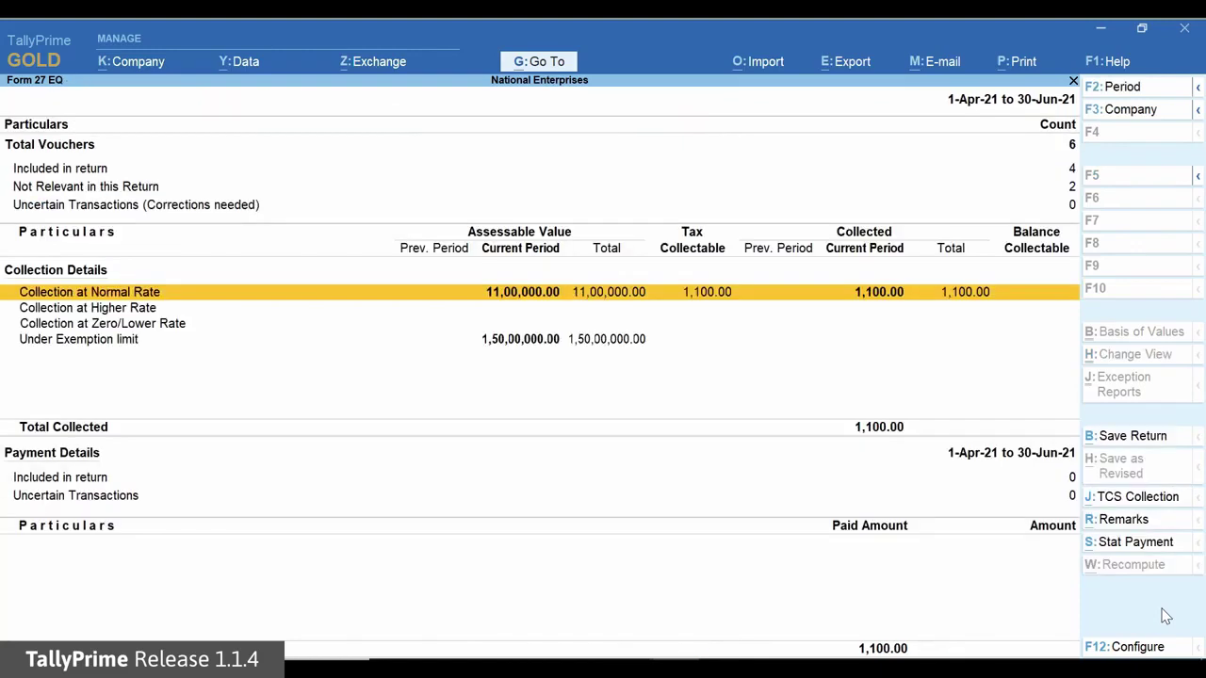
Examine the Bloomberg Machineries entry under the Under Exemption limit details of Form 27EQ
{"action": "key", "text": "Down"}
{"action": "key", "text": "Down"}
{"action": "key", "text": "Down"}
{"action": "key", "text": "Return"}
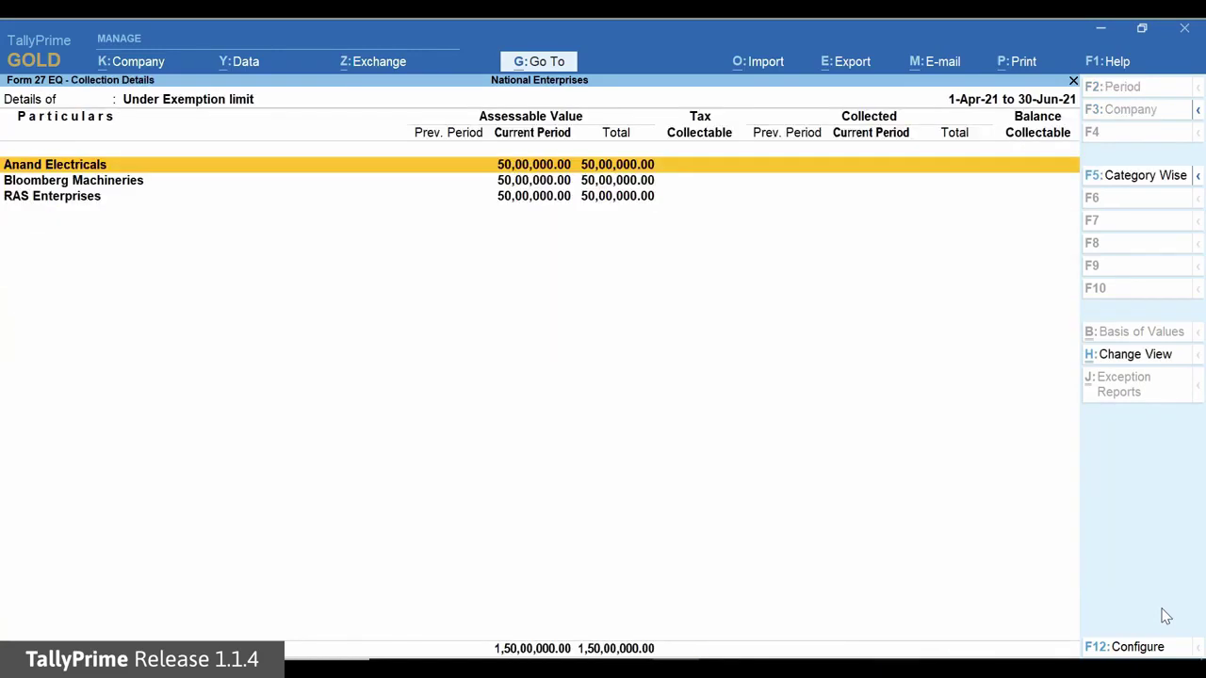
{"action": "key", "text": "Down"}
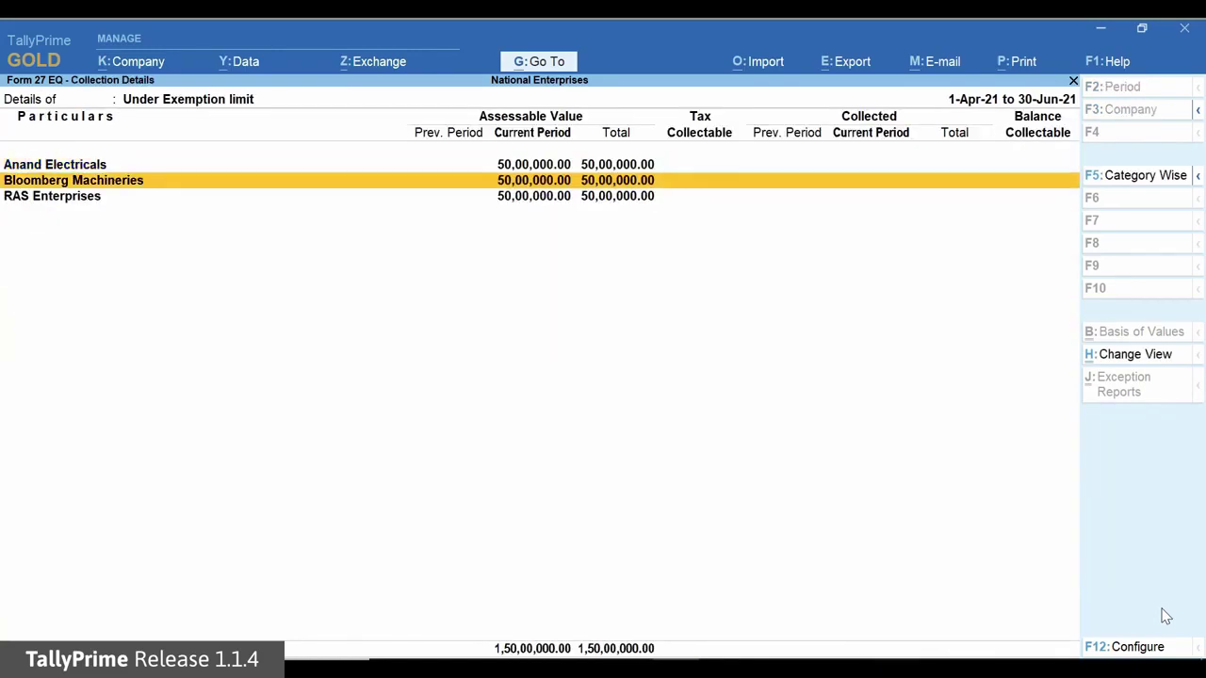
{"action": "key", "text": "Escape"}
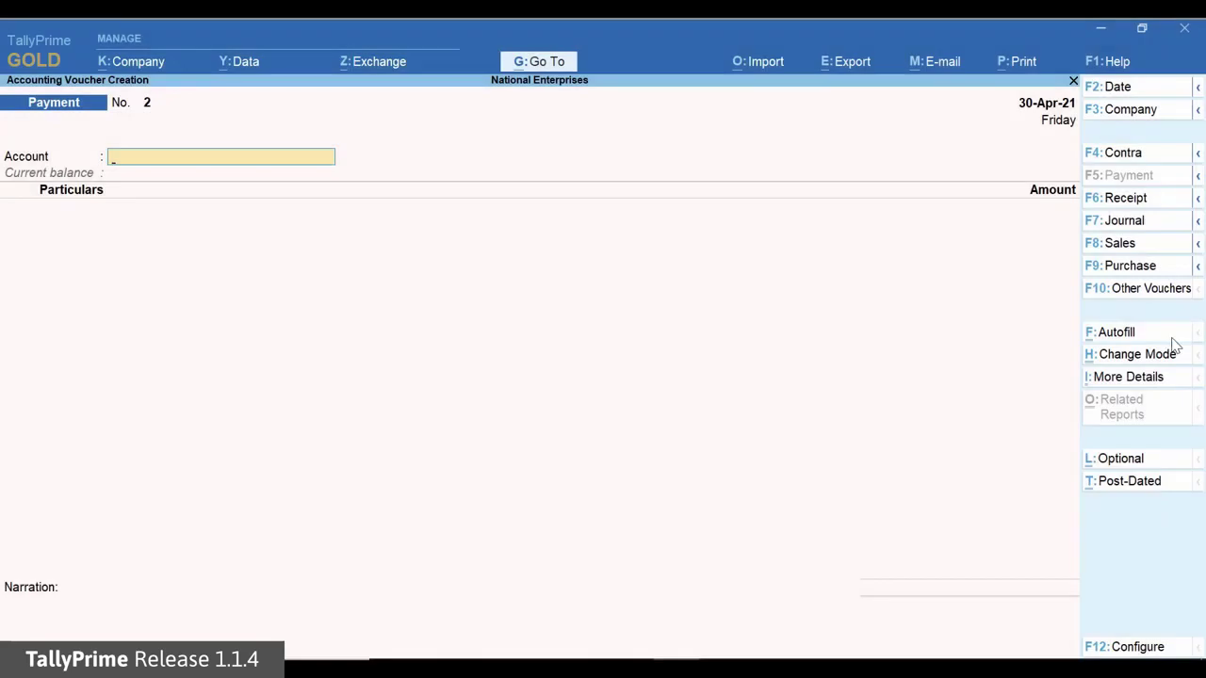
Start a TCS Stat Payment autofill for 1-Apr-21 to 30-Jun-21, keeping 30-4-2021 as the Collected Till Date
{"action": "left_click", "coordinate": [1173, 339]}
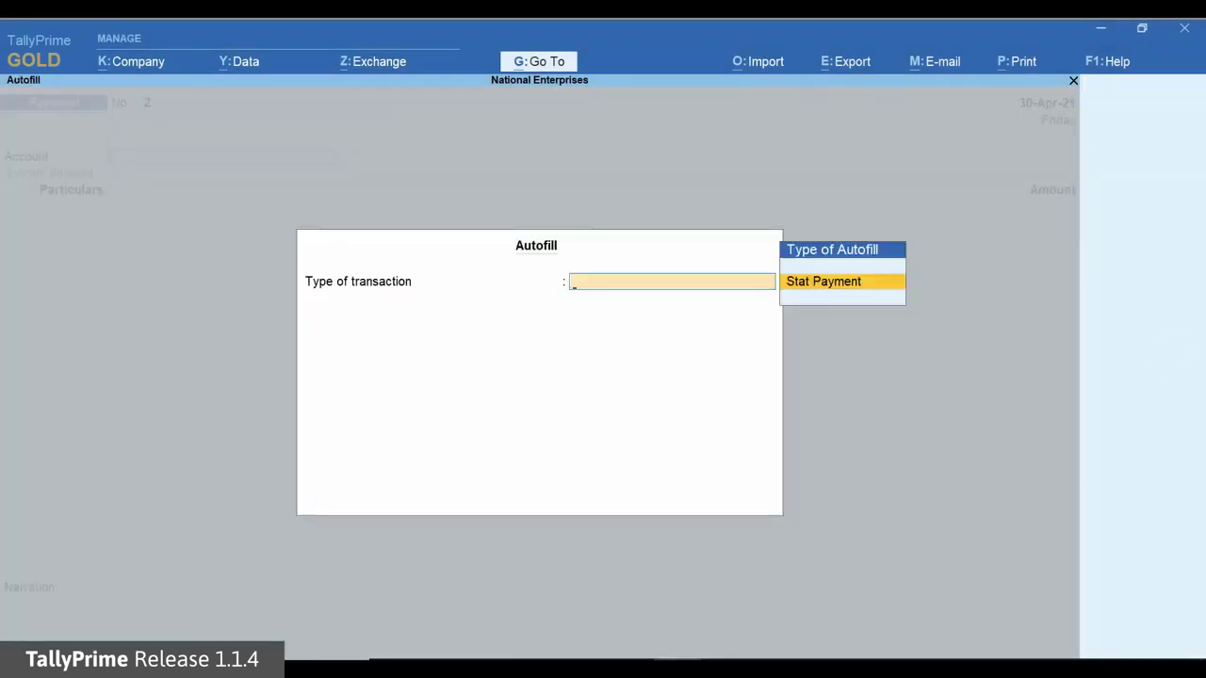
{"action": "key", "text": "Return"}
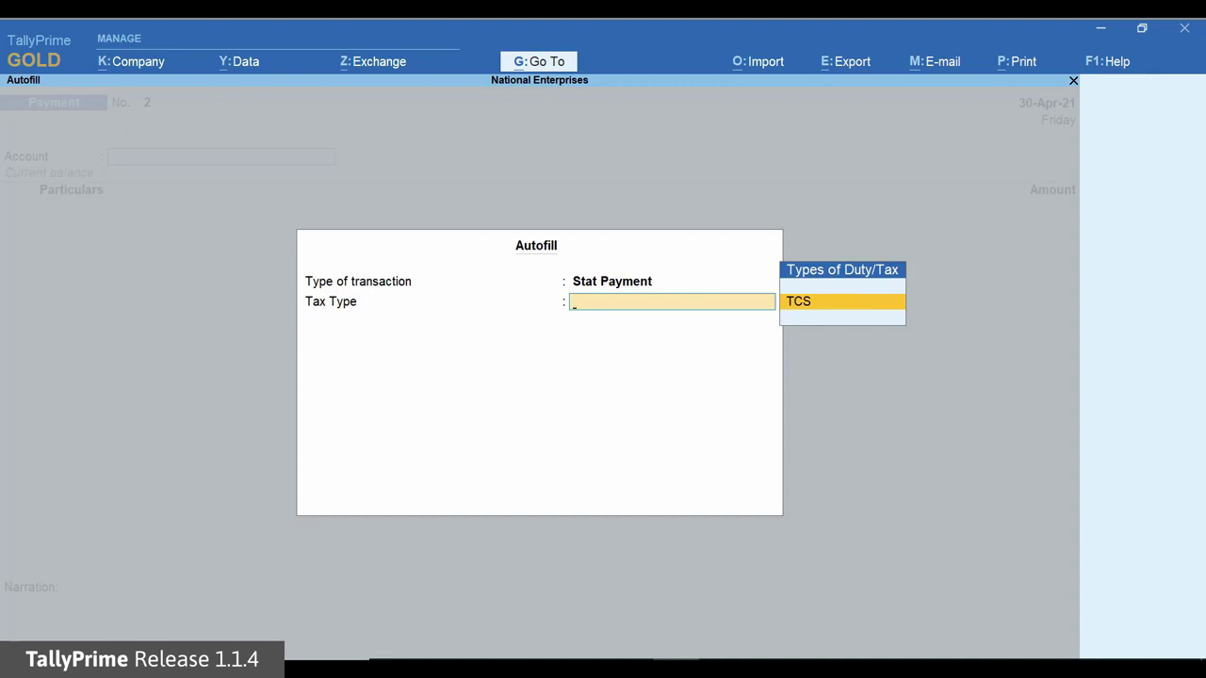
{"action": "key", "text": "Return"}
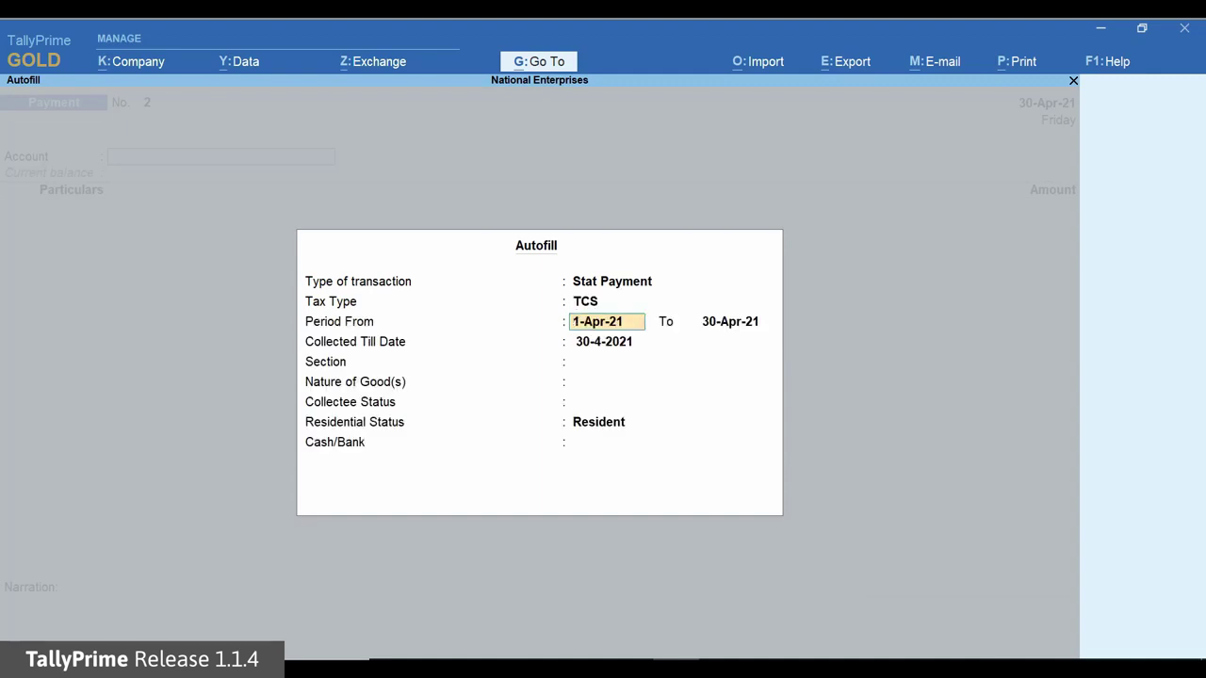
{"action": "key", "text": "Return"}
{"action": "type", "text": "30-6"}
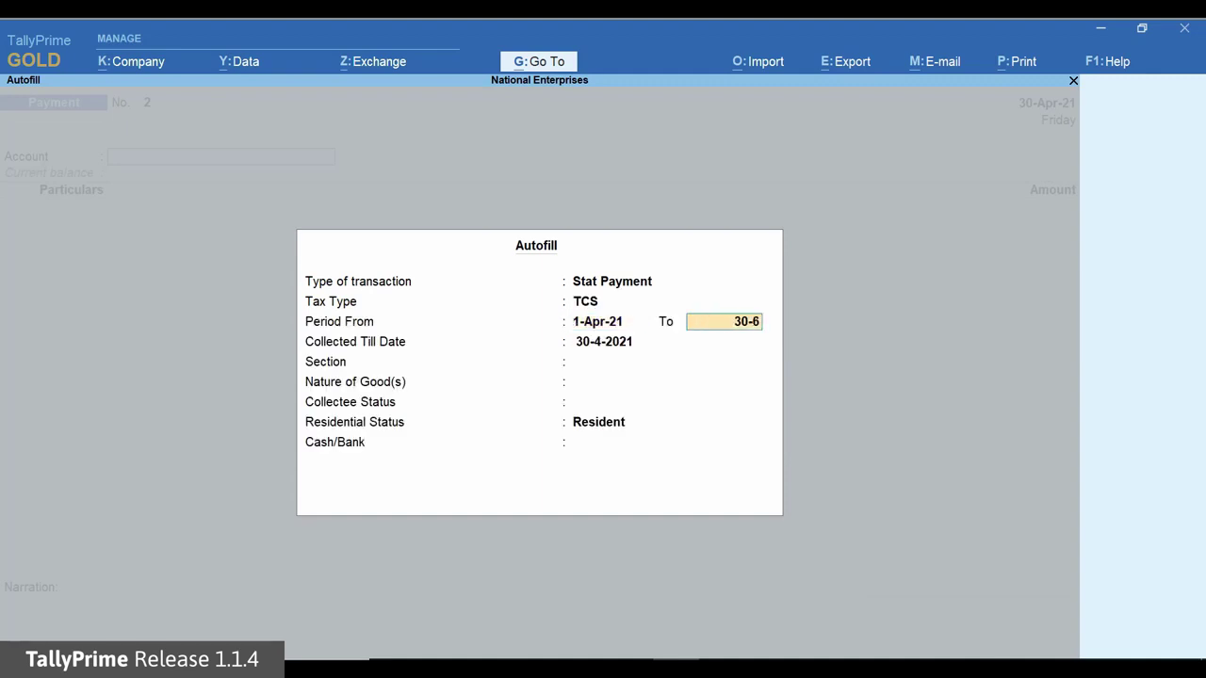
{"action": "key", "text": "Return"}
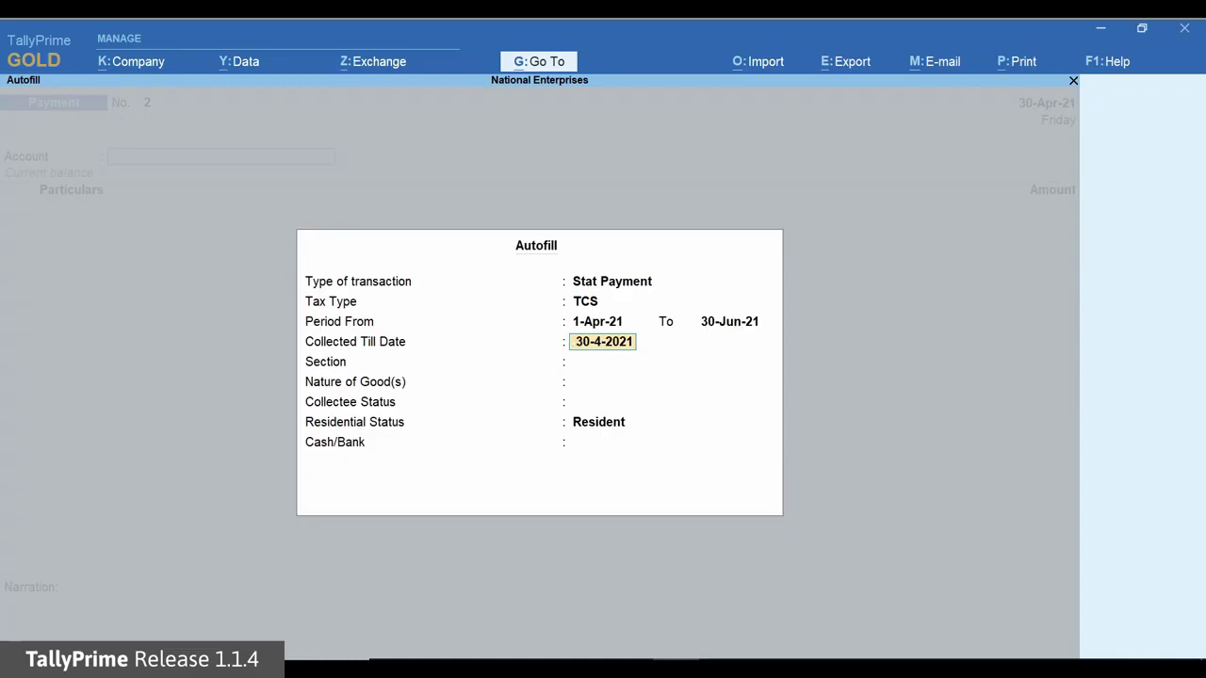
{"action": "key", "text": "Return"}
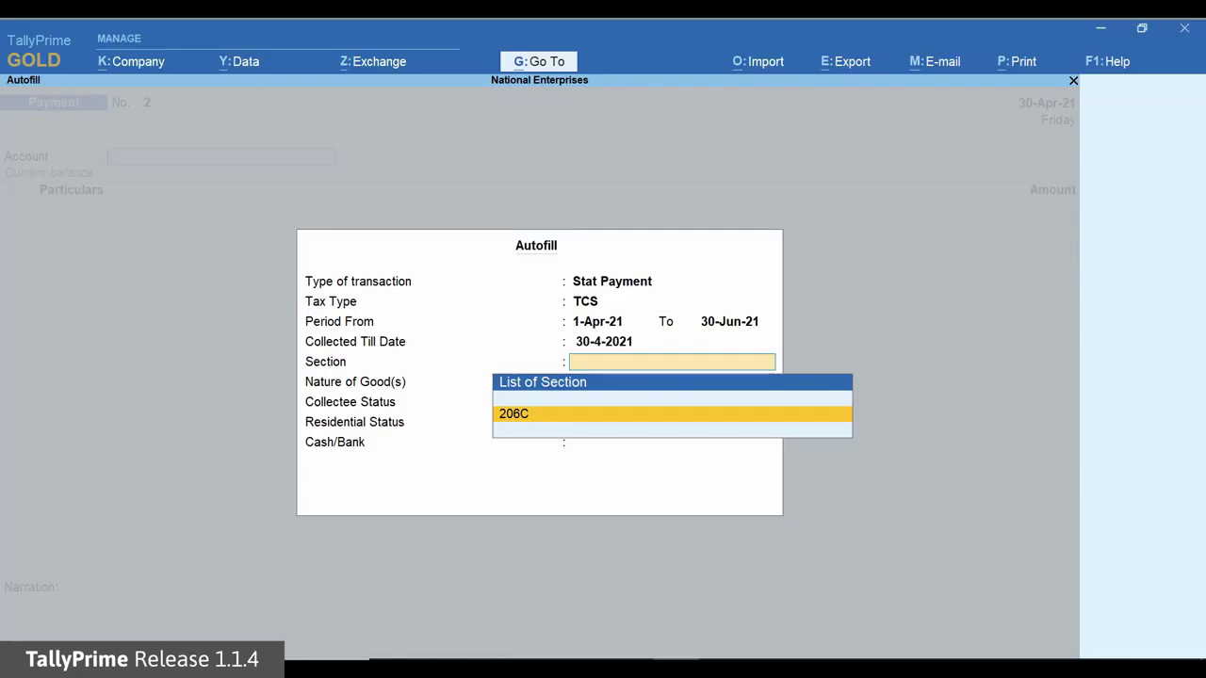
Autofill the payment for section 206C with All Items for nature of goods, collectee status and residential status, using HDFC Bank
{"action": "key", "text": "Return"}
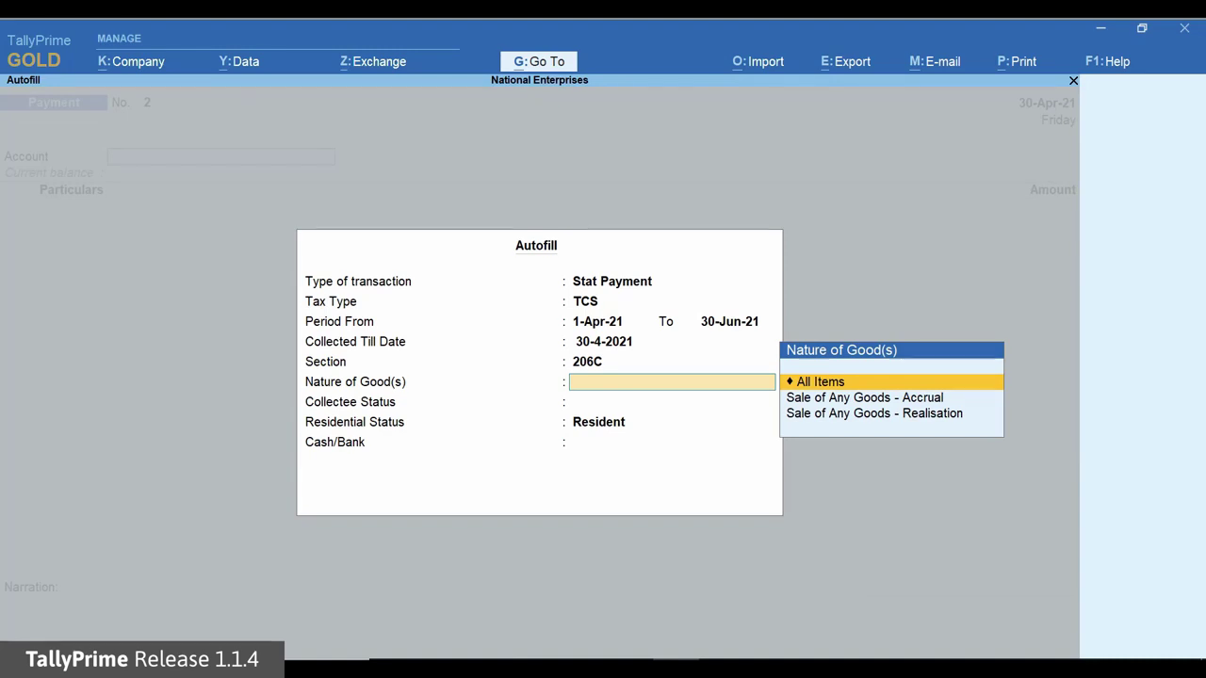
{"action": "key", "text": "Return"}
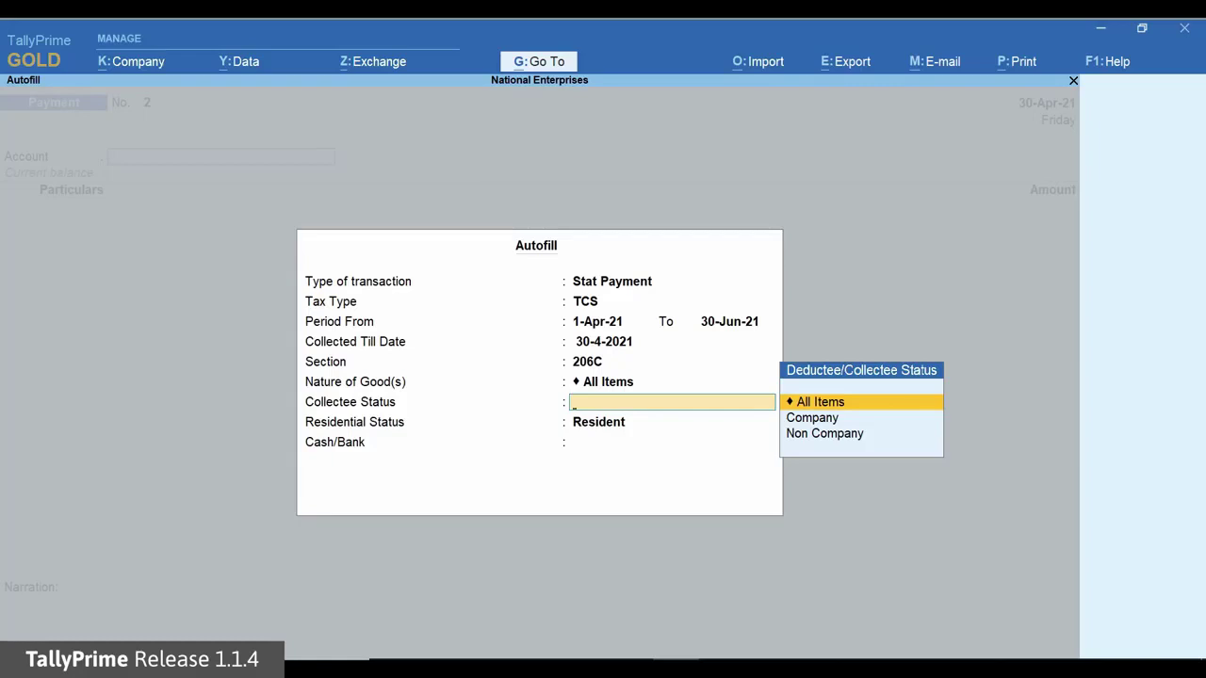
{"action": "key", "text": "Return"}
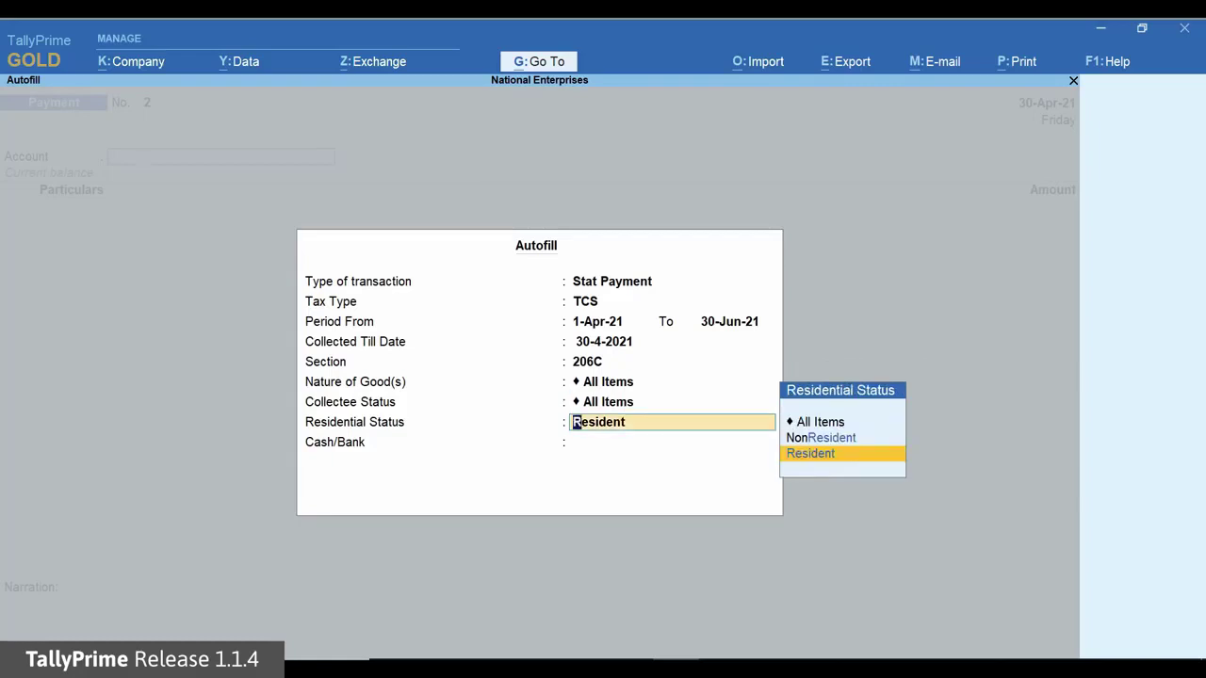
{"action": "key", "text": "Up"}
{"action": "key", "text": "Up"}
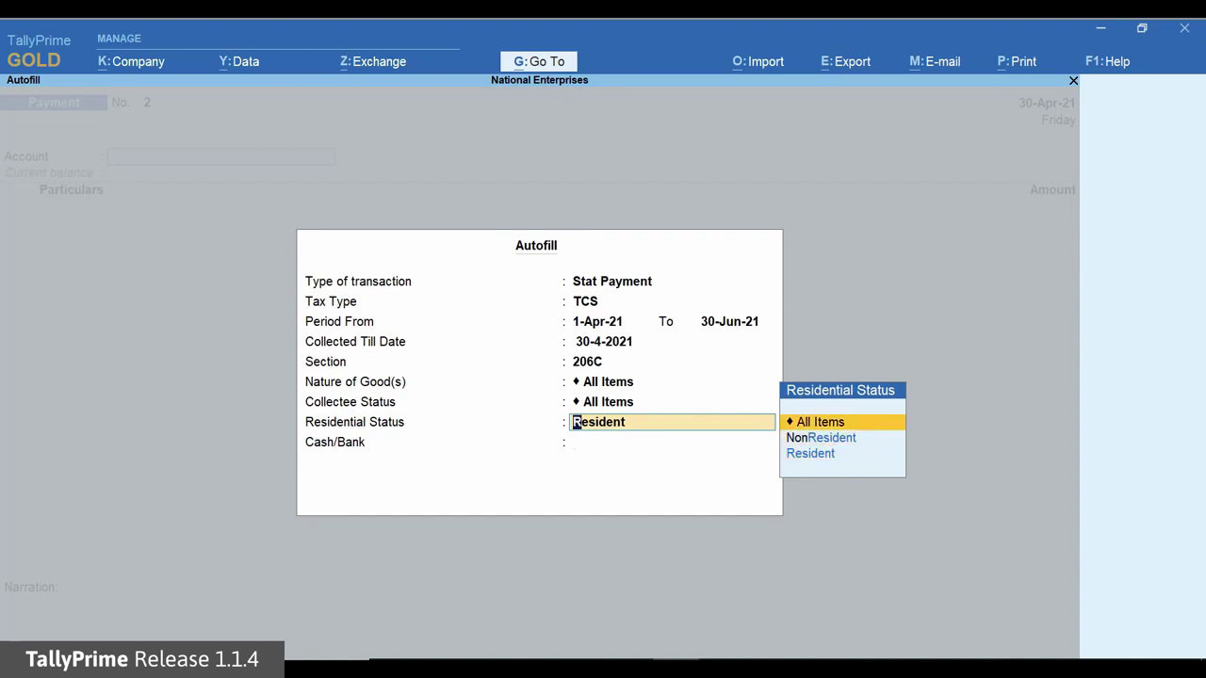
{"action": "key", "text": "Return"}
{"action": "key", "text": "Down"}
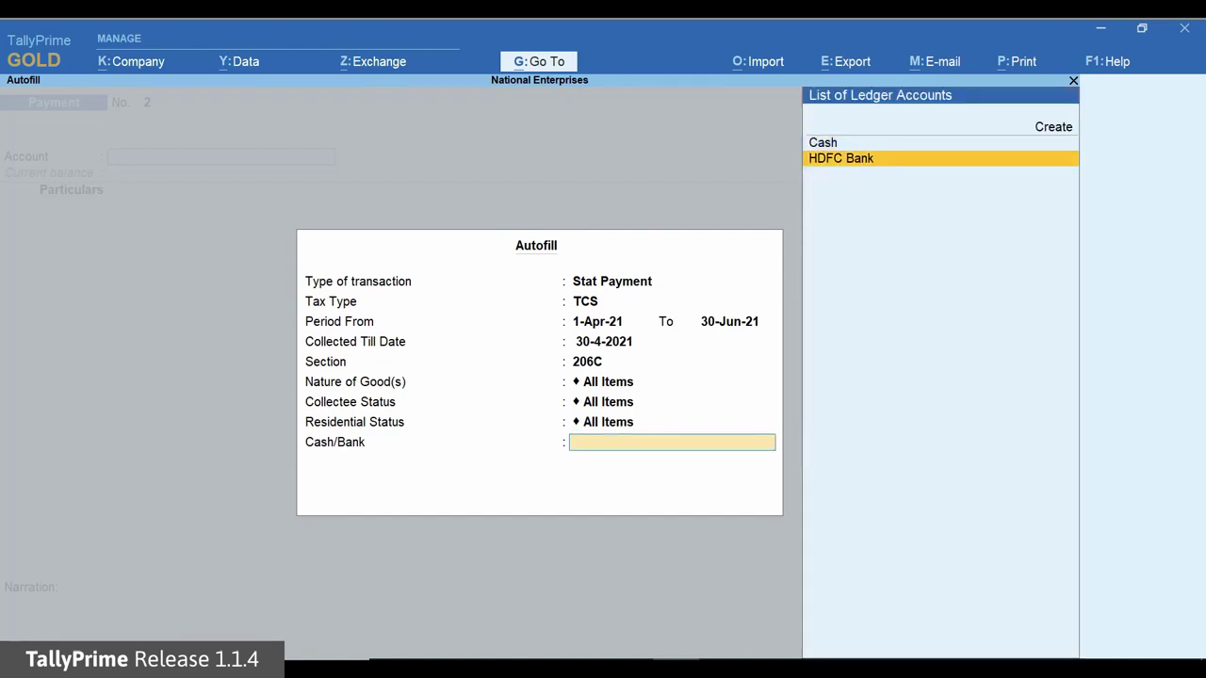
{"action": "key", "text": "Return"}
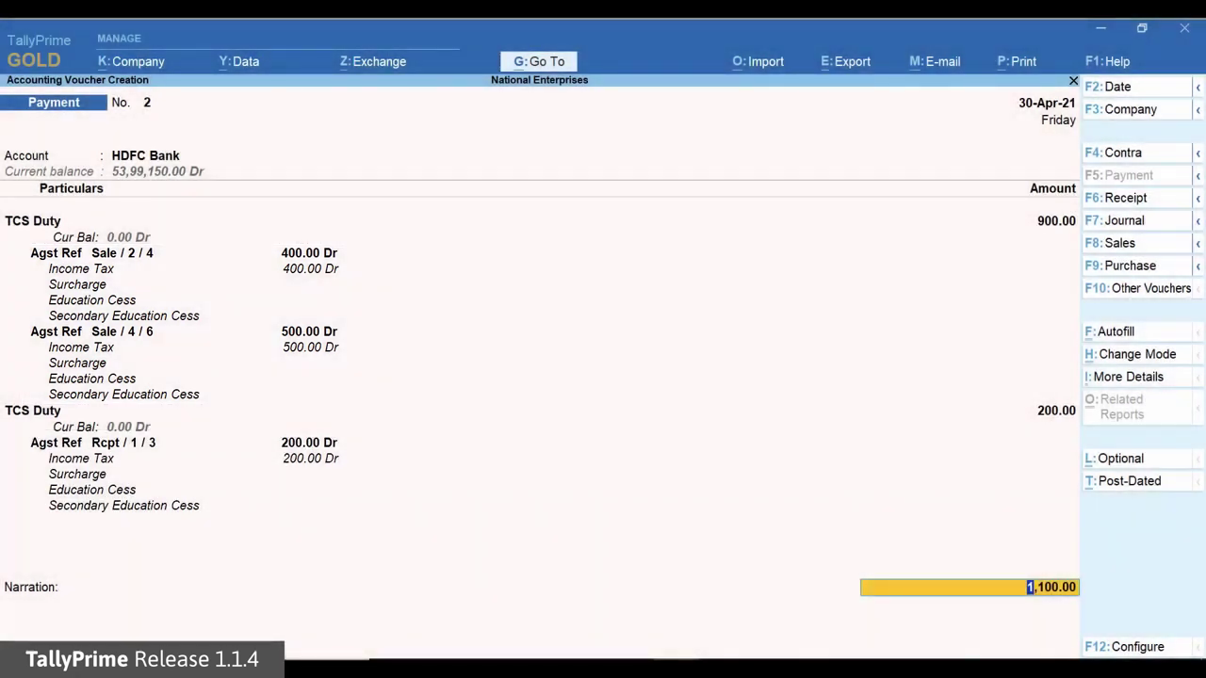
Complete the HDFC Bank cheque allocation with the instrument number and instrument date 30-Apr-21
{"action": "key", "text": "Return"}
{"action": "key", "text": "Return"}
{"action": "key", "text": "Return"}
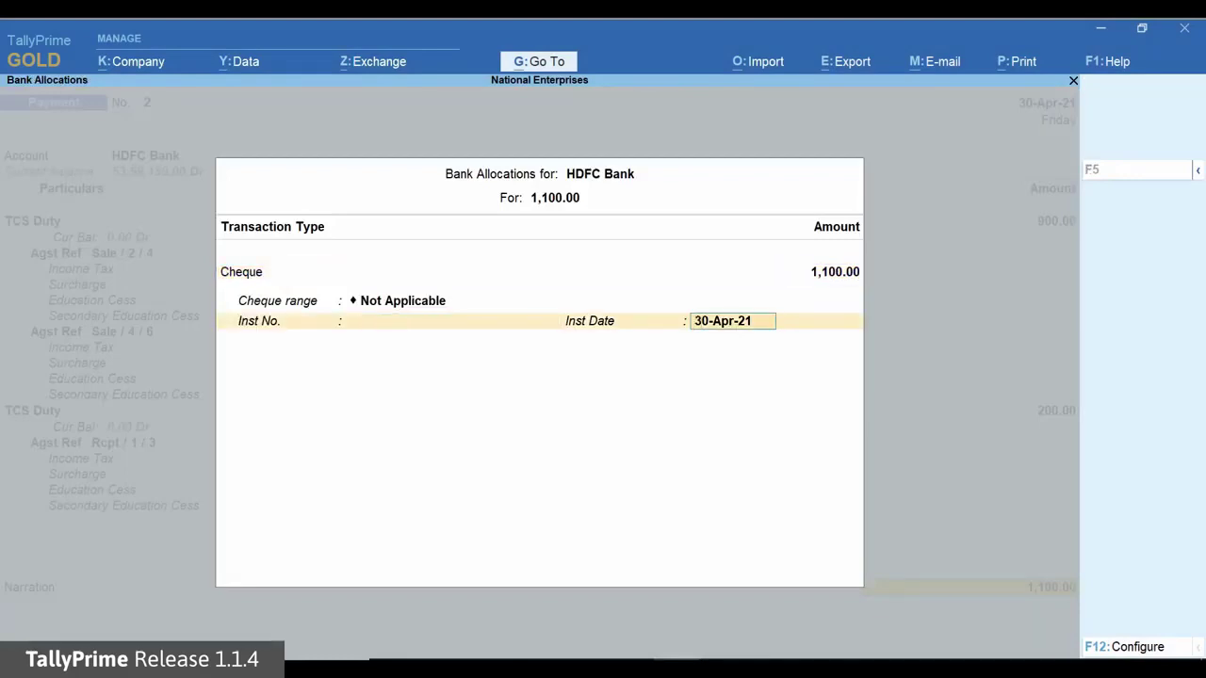
{"action": "key", "text": "shift+Tab"}
{"action": "type", "text": "567432"}
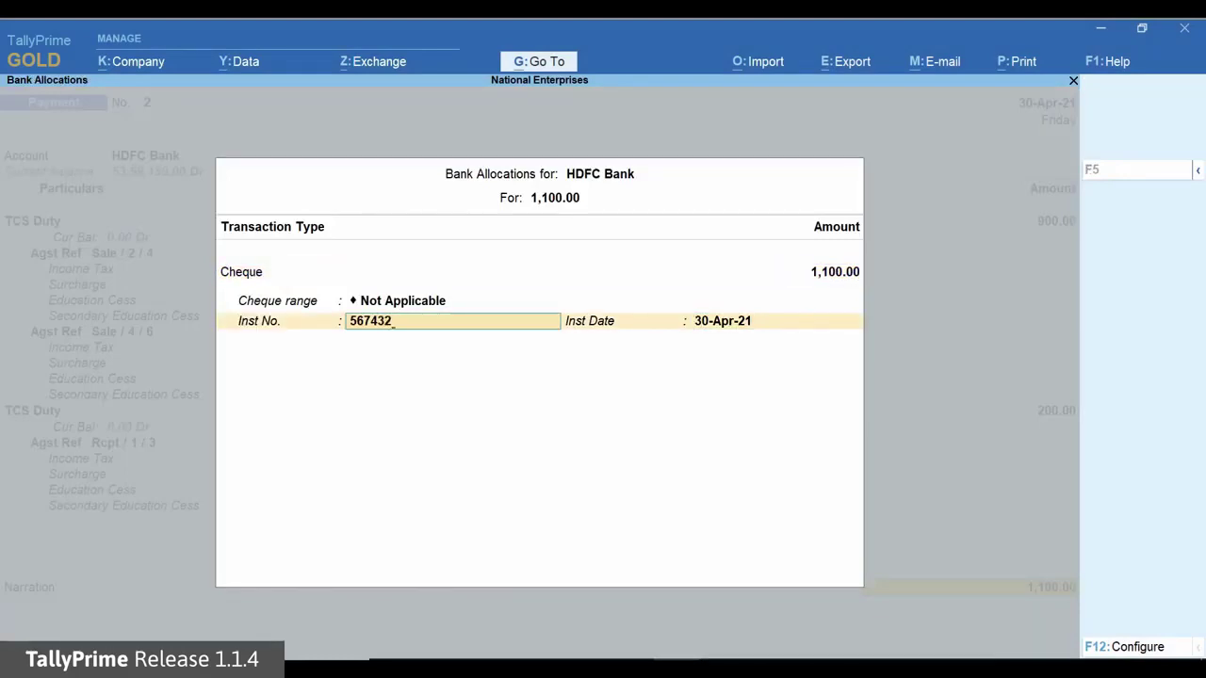
{"action": "key", "text": "Return"}
{"action": "key", "text": "Return"}
{"action": "key", "text": "Return"}
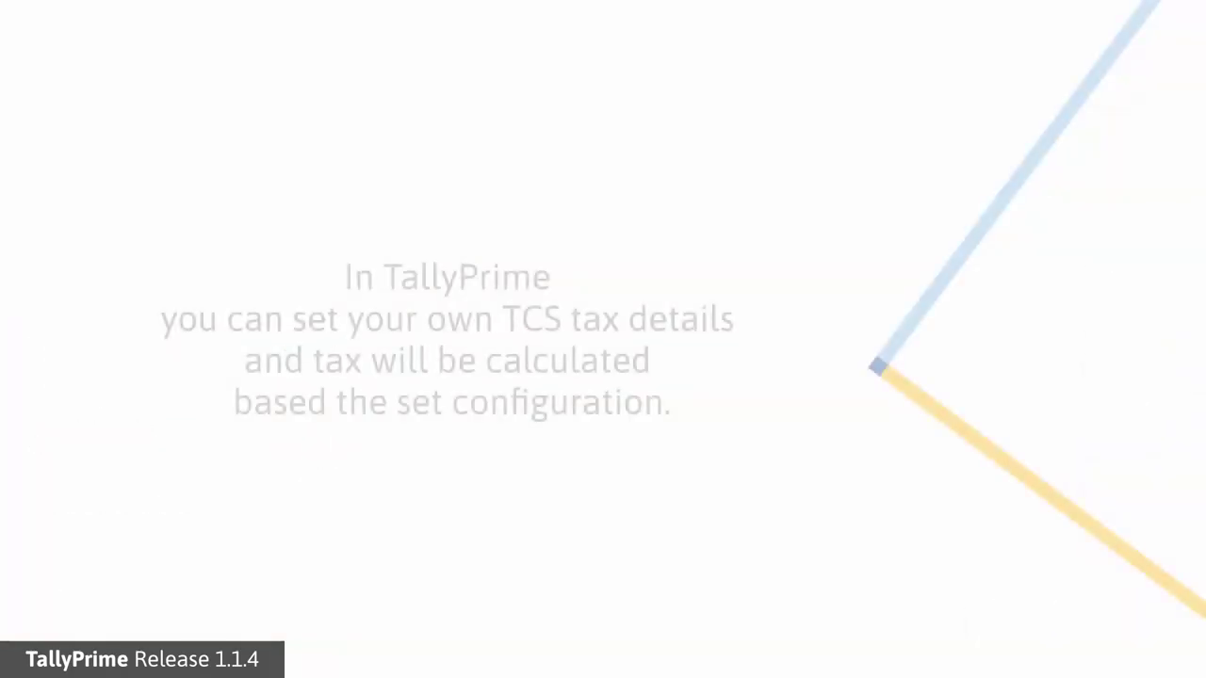